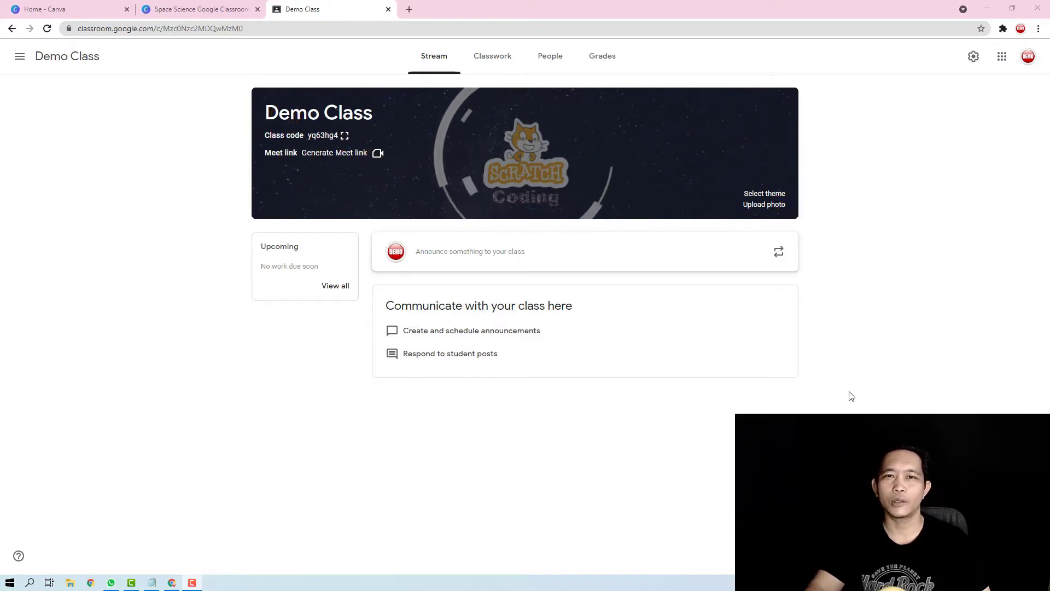
Step: Switch to the Canva home page and look over its design categories and template categories
left_click(66, 5)
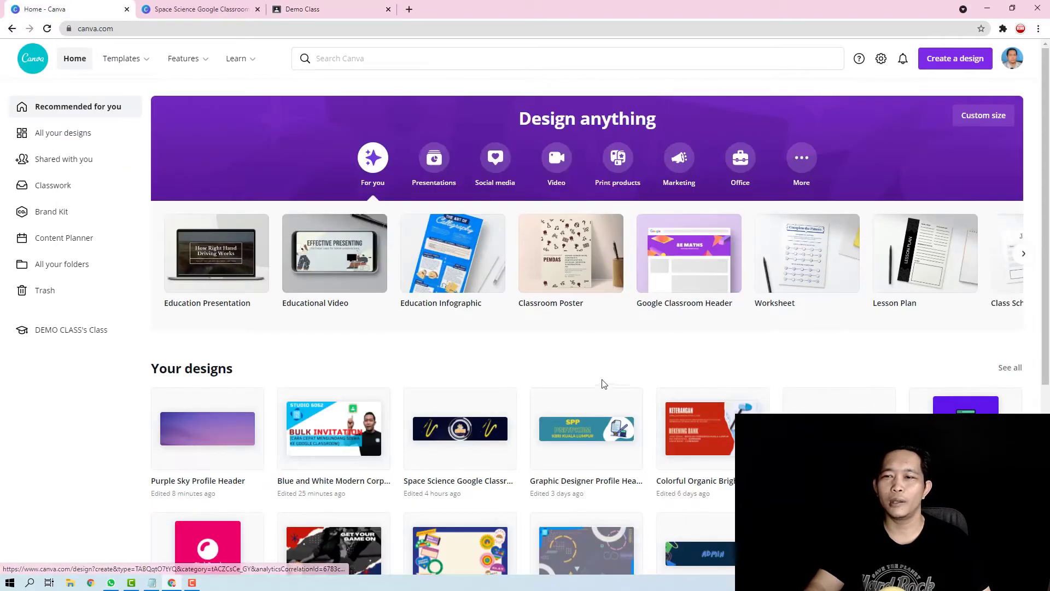
scroll(544, 290, "down", 2)
scroll(543, 288, "up", 2)
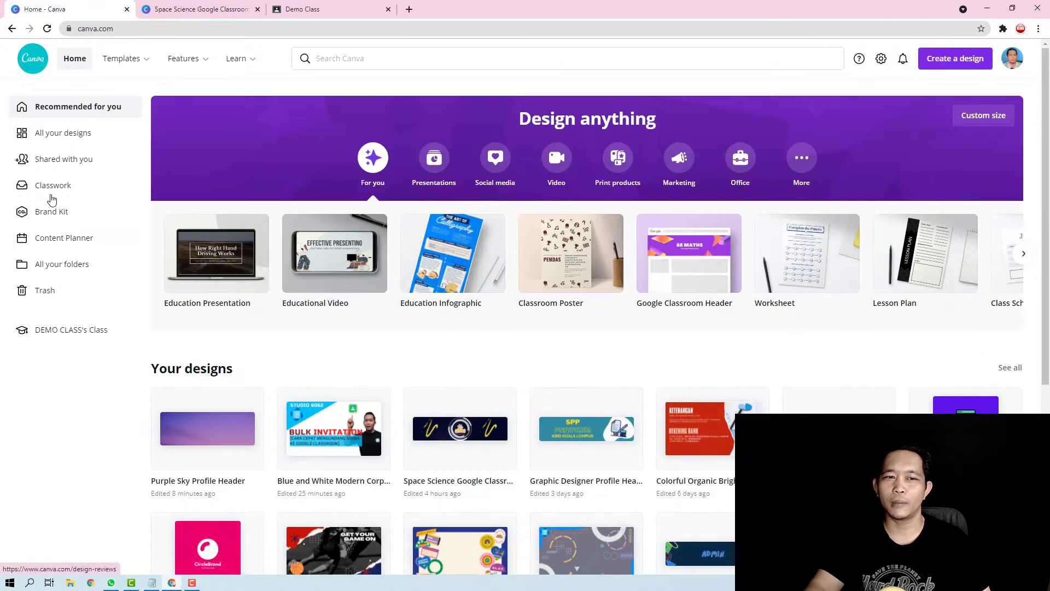
mouse_move(122, 58)
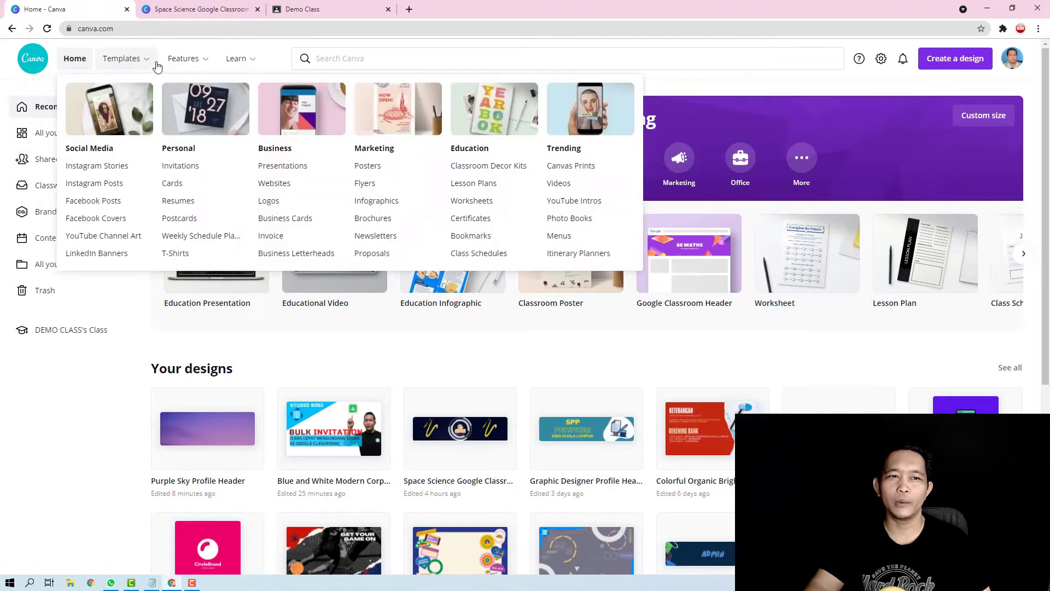
mouse_move(256, 65)
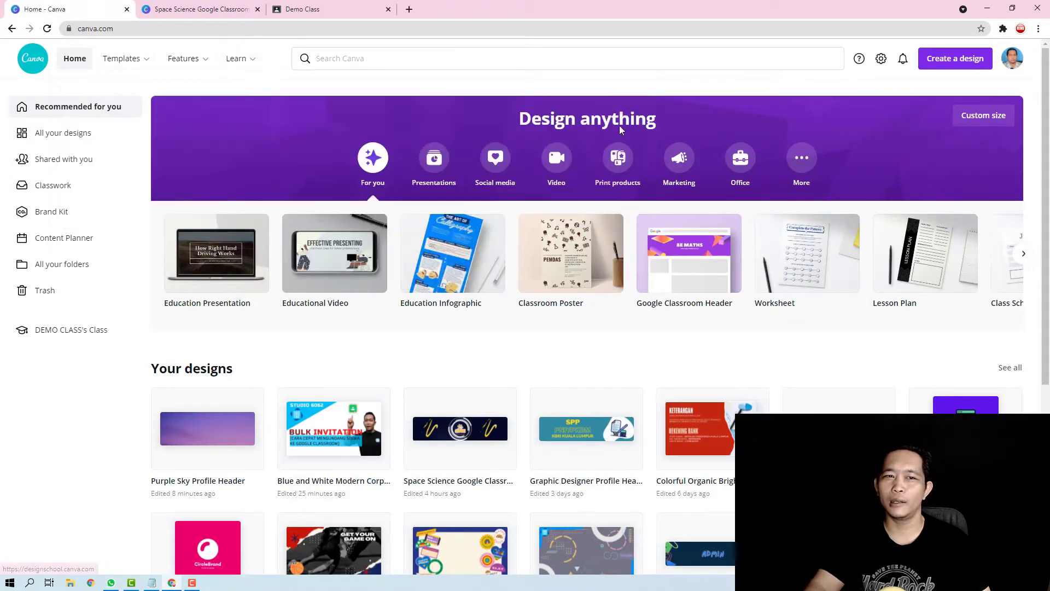
mouse_move(152, 65)
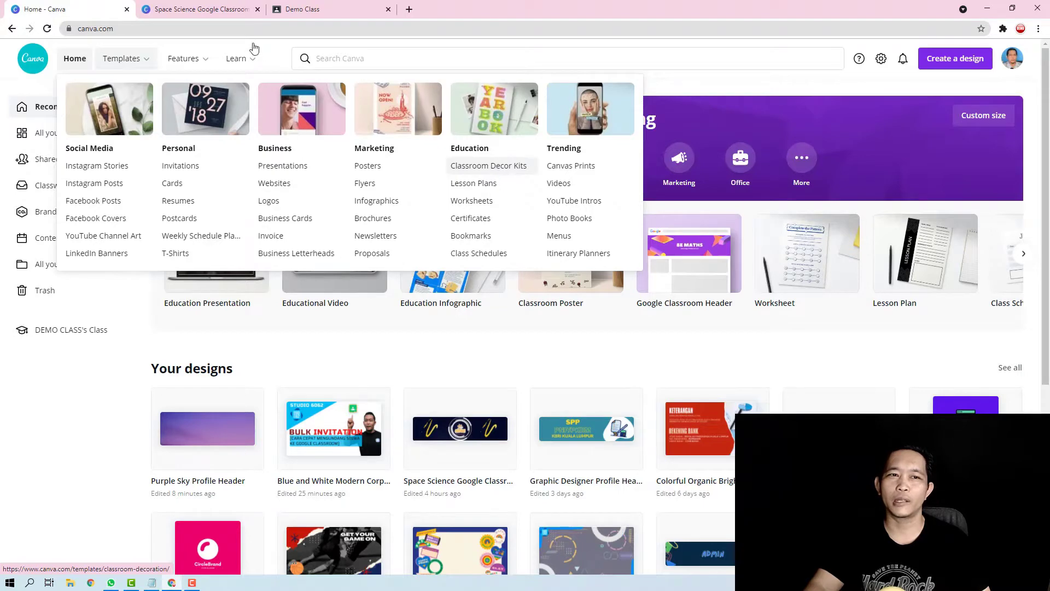
Step: Switch to the Space Science Google Classroom Header design and browse the available header templates
left_click(199, 9)
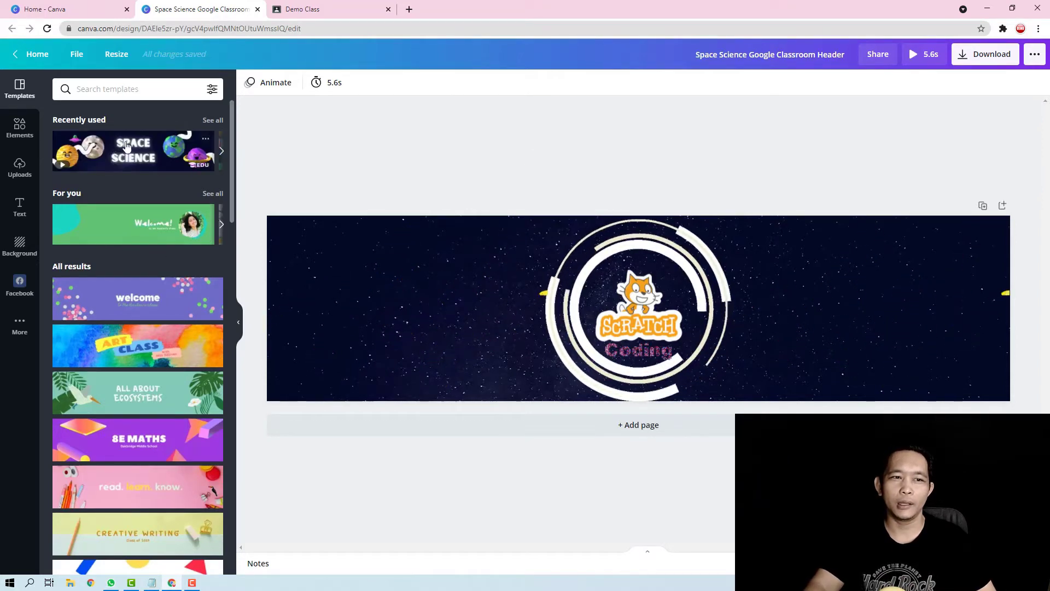
scroll(110, 189, "down", 8)
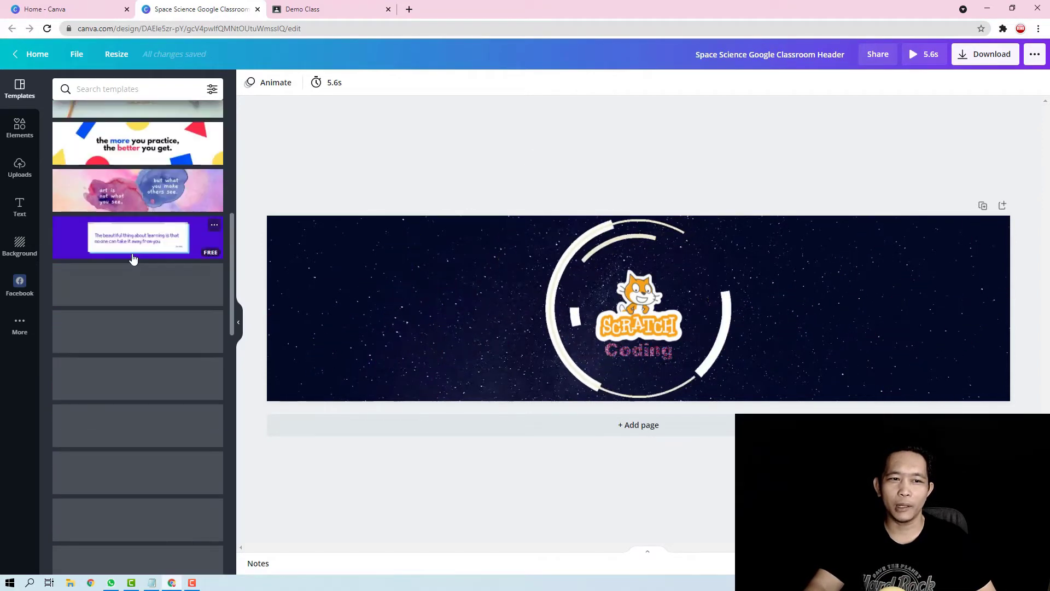
scroll(176, 254, "down", 5)
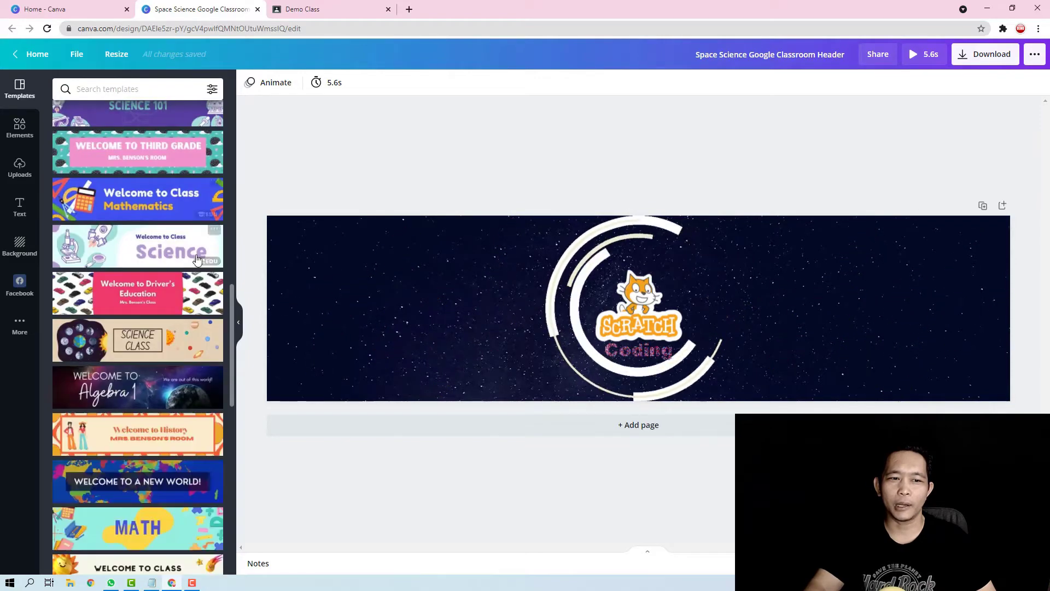
scroll(175, 254, "down", 6)
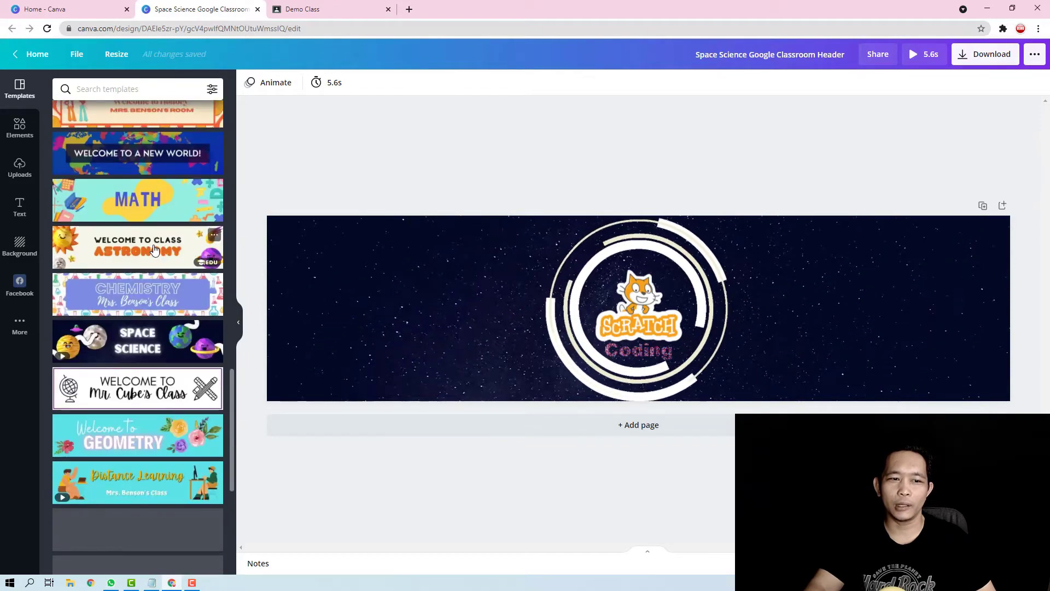
scroll(154, 250, "down", 7)
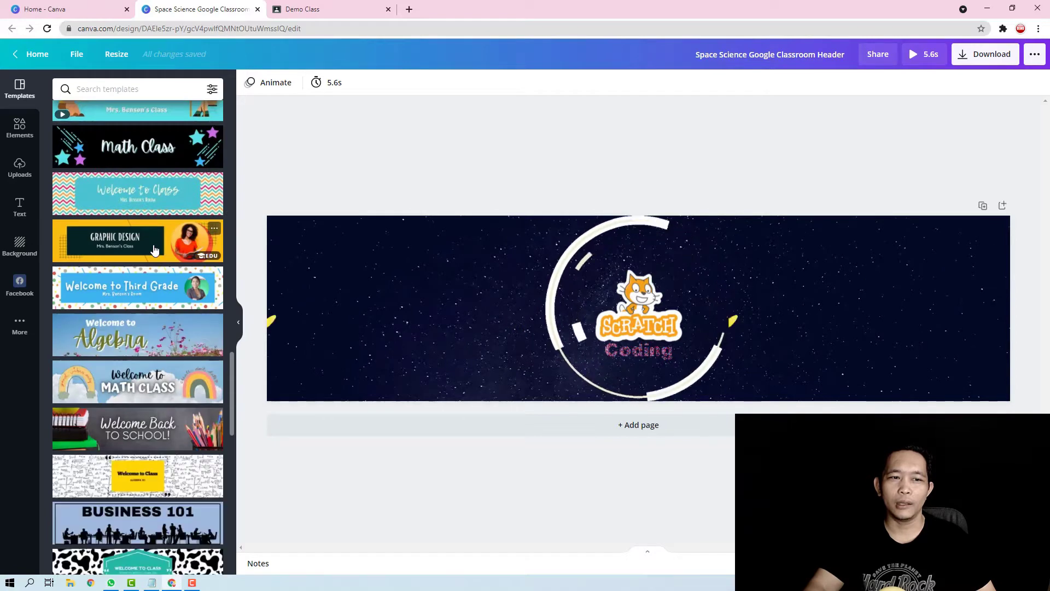
Step: Duplicate the header page and delete the Scratch logo, animated circle, Coding text and both yellow scribbles from the copy
left_click(983, 206)
left_click(648, 403)
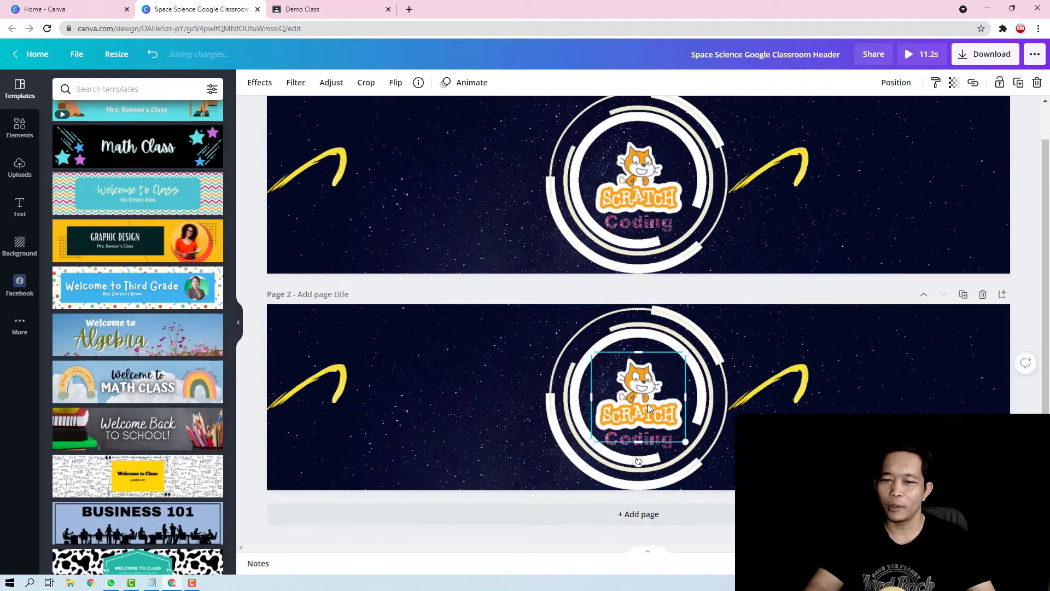
key("Delete")
left_click(596, 332)
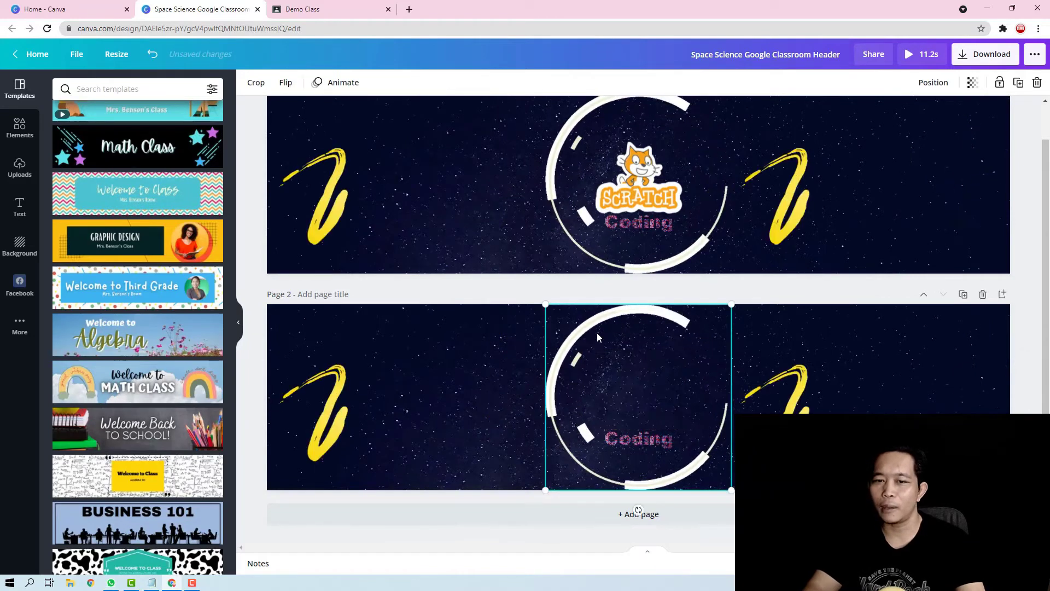
key("Delete")
left_click(641, 440)
key("Delete")
left_click(399, 408)
key("Delete")
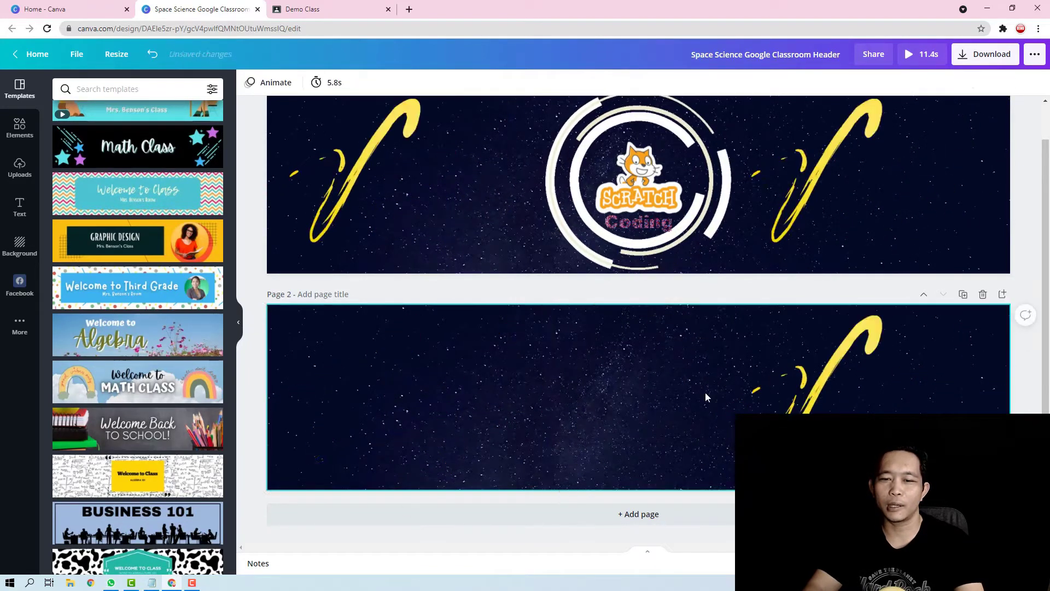
left_click(937, 403)
key("Delete")
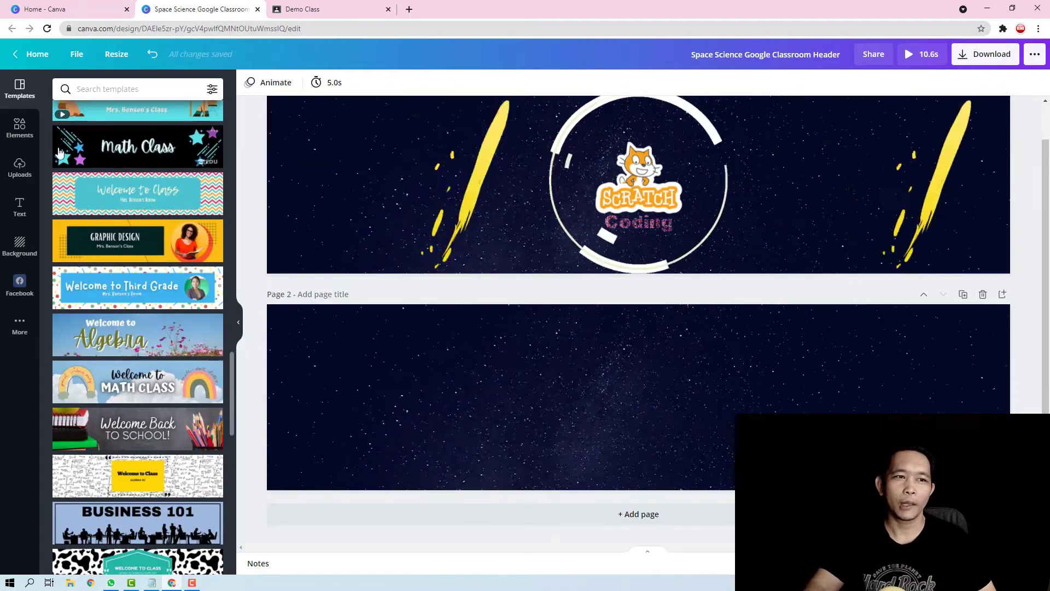
Step: Find elements in the Background category and add the dark photo with blue light and smoke to page 2
left_click(20, 131)
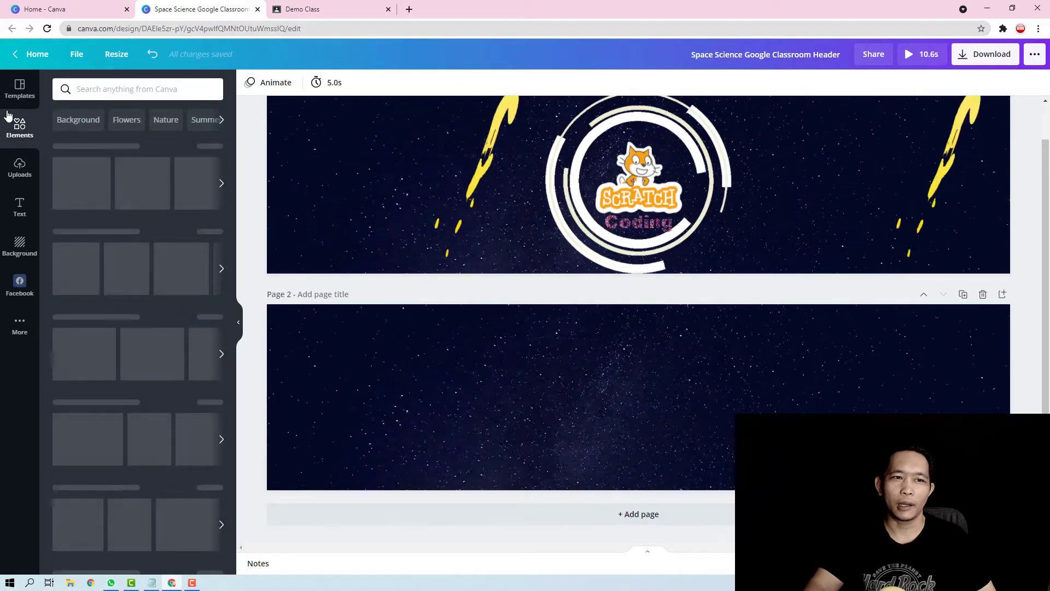
left_click(78, 120)
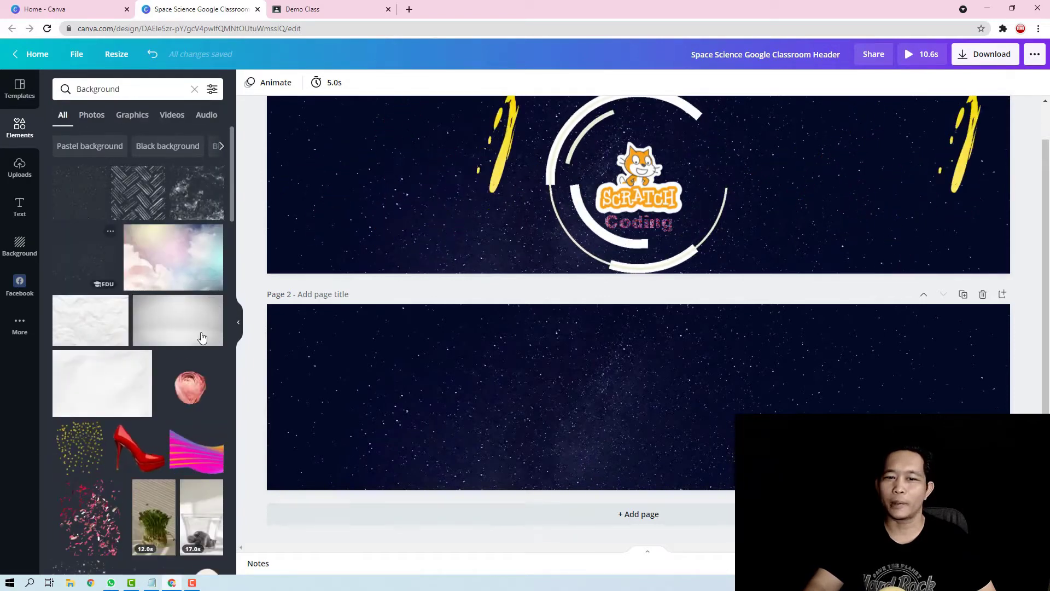
scroll(153, 339, "down", 2)
scroll(164, 355, "up", 2)
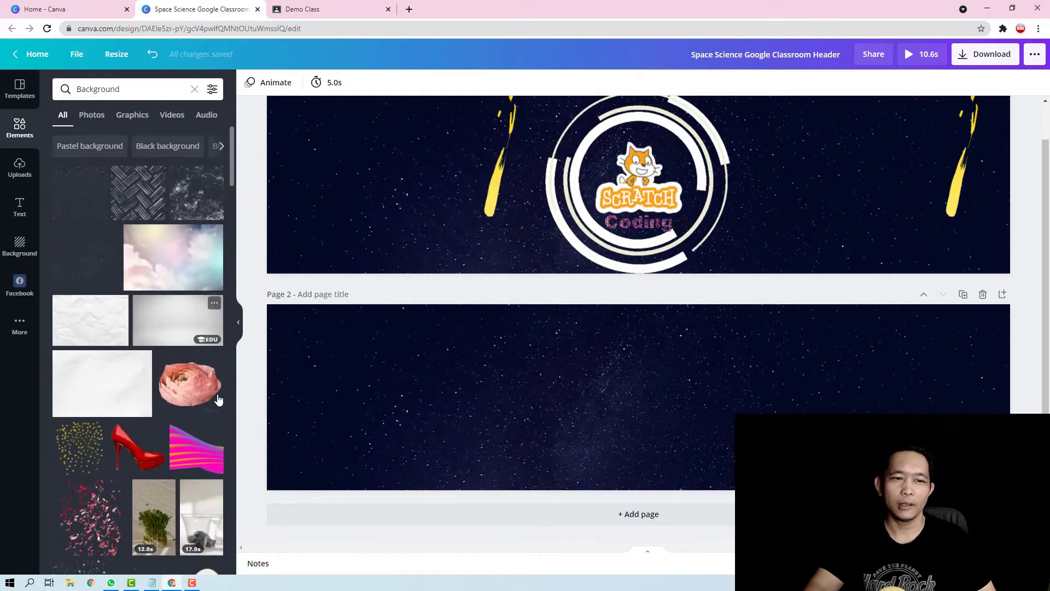
scroll(176, 375, "down", 4)
scroll(176, 375, "down", 3)
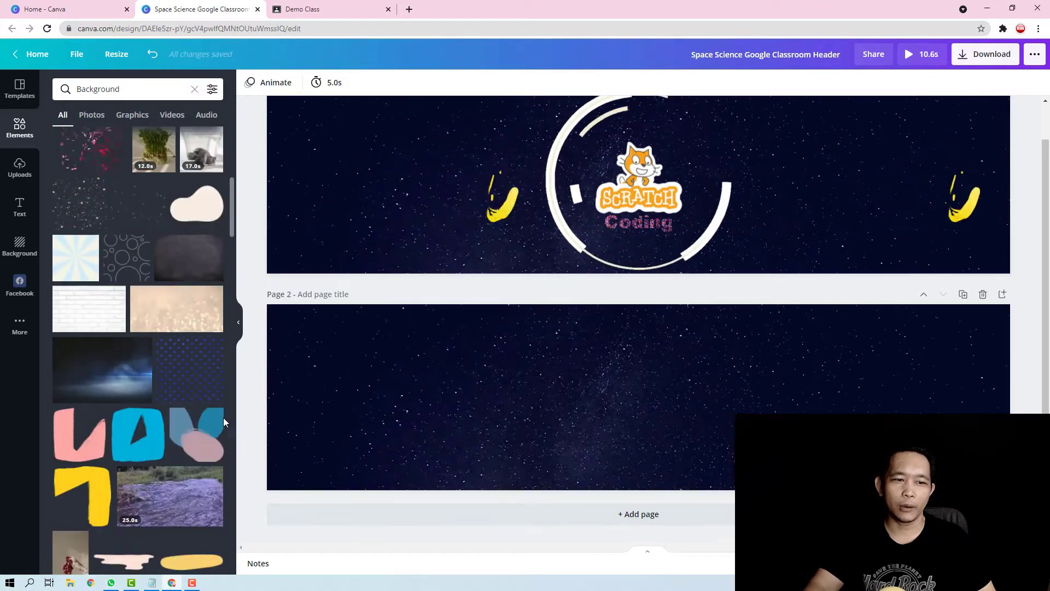
left_click(120, 356)
Step: Align the dark blue photo with page 2's upper-left corner and stretch it to cover the whole page
left_click_drag(629, 388, 407, 368)
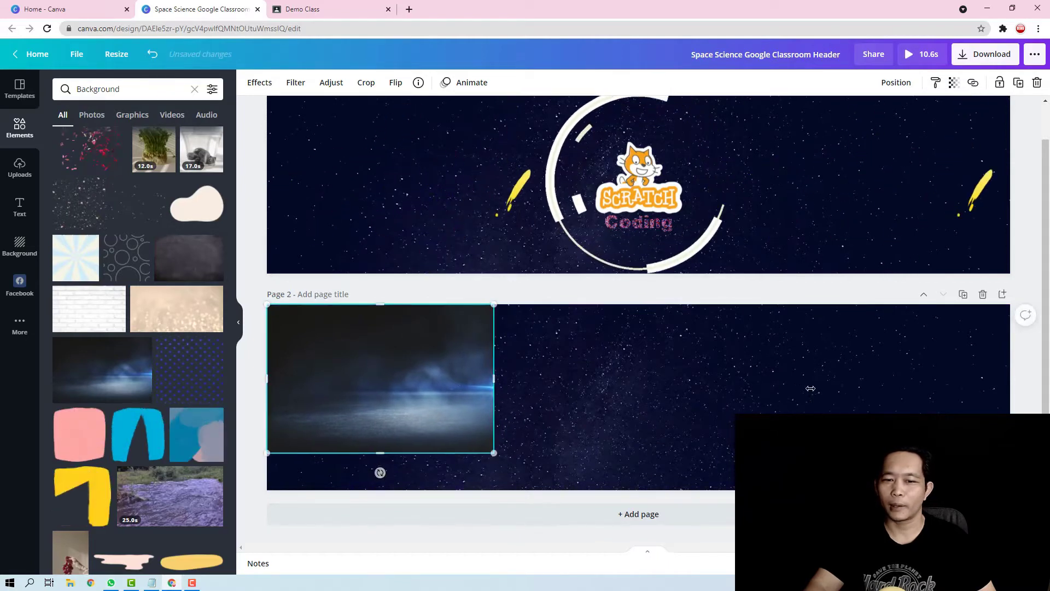
left_click_drag(810, 388, 1009, 405)
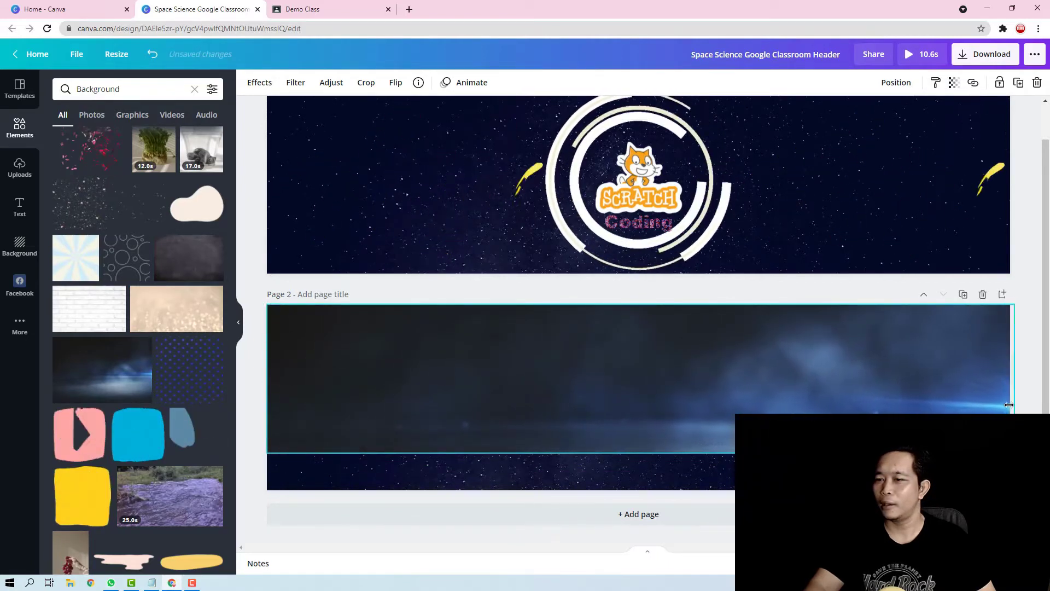
left_click_drag(639, 453, 639, 494)
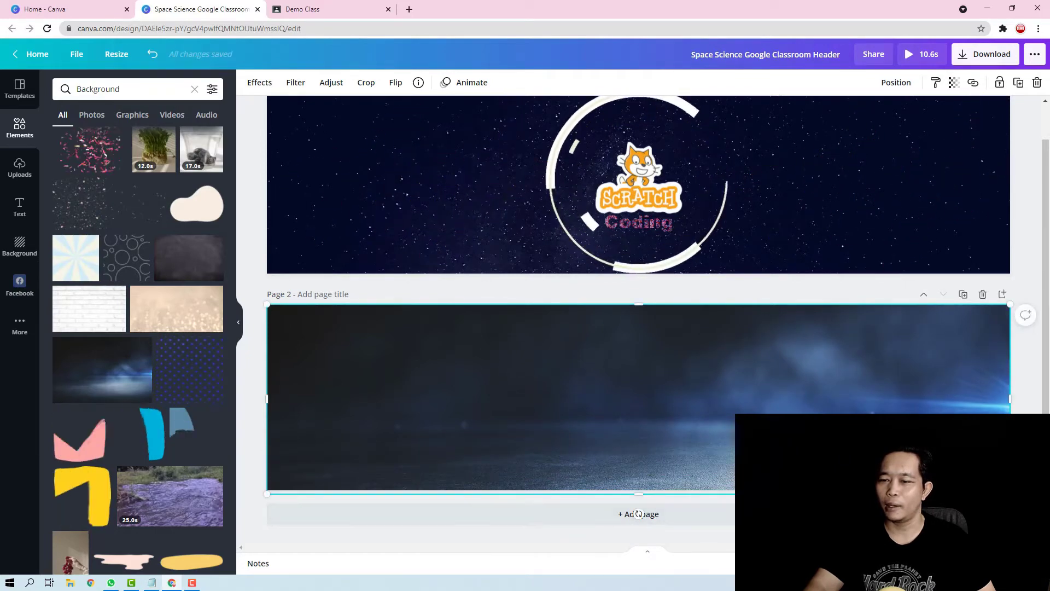
key("Escape")
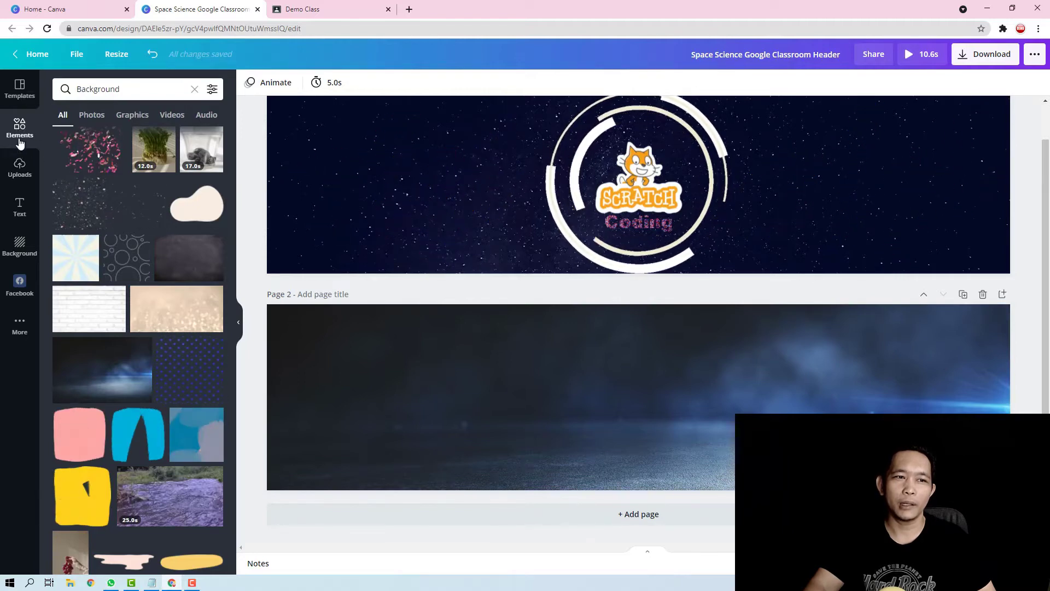
Step: Replace the element search term with "animation" and run the search
left_click(83, 97)
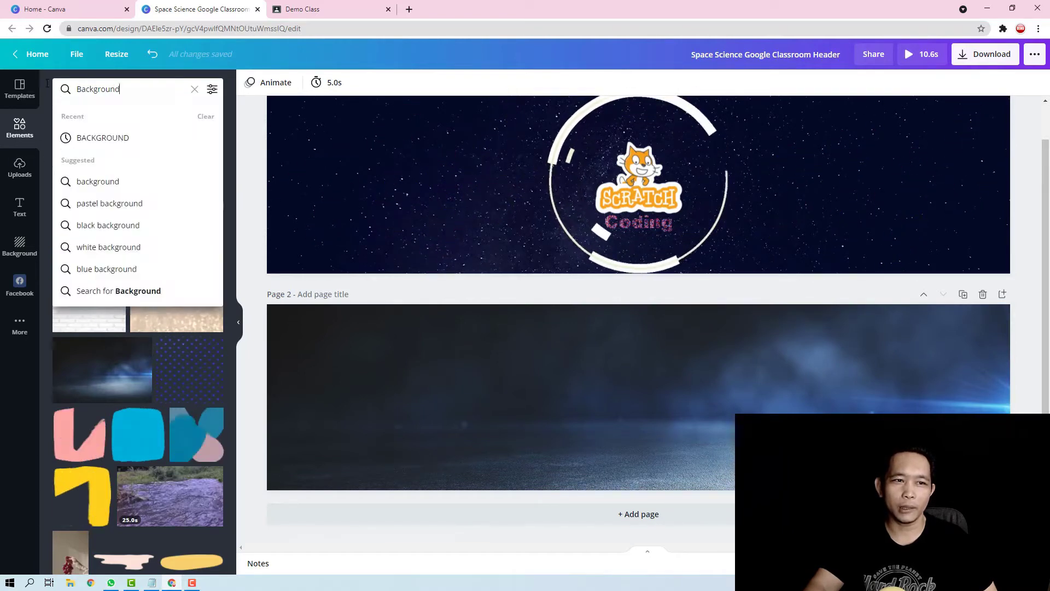
double_click(84, 90)
type("ANIMATIO")
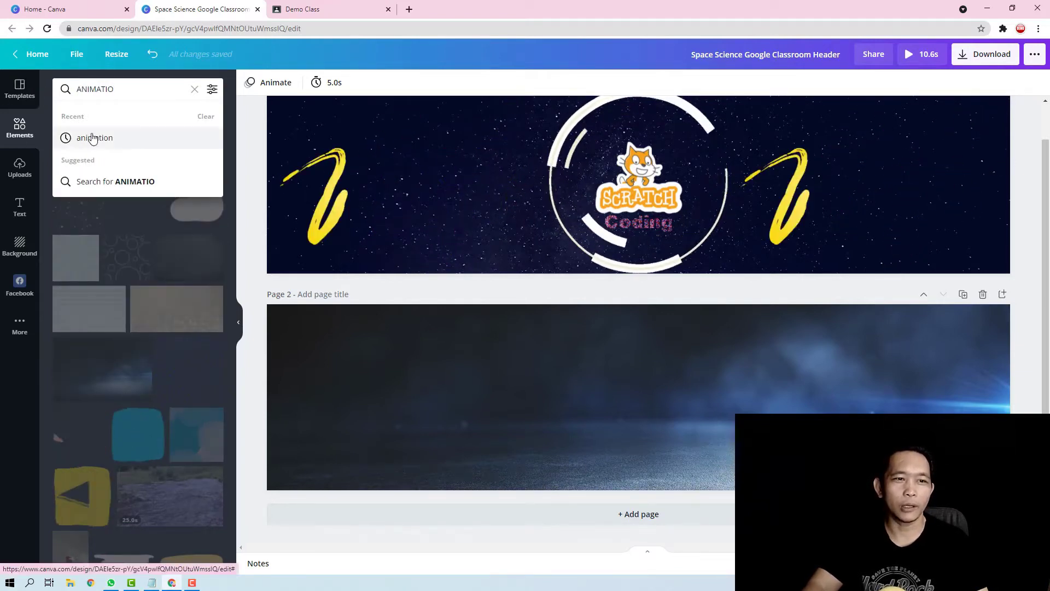
left_click(66, 140)
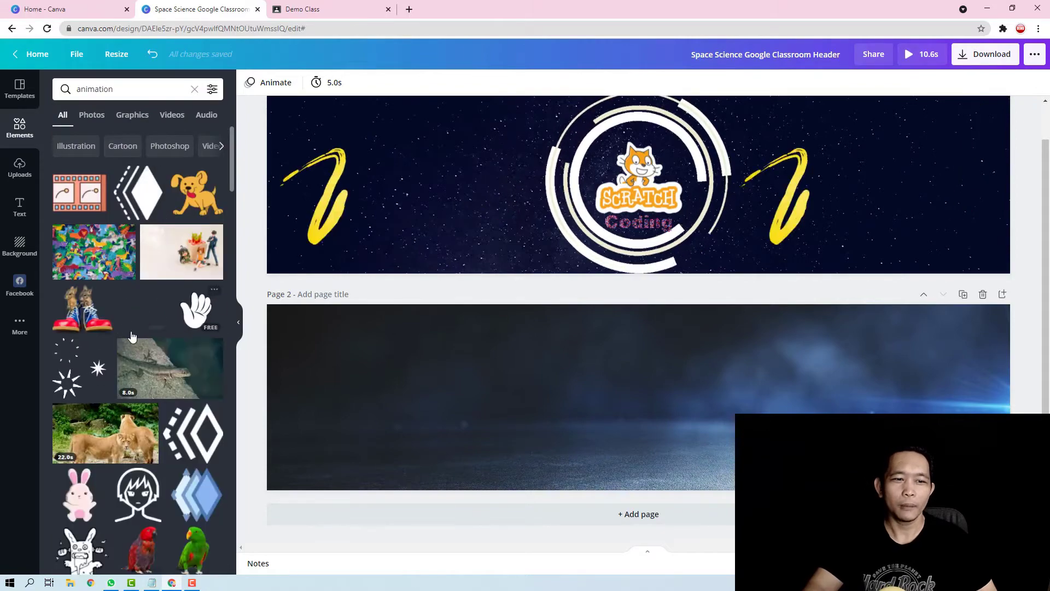
Step: Add the animated white concentric rings to page 2, enlarge them to about 415 × 414 and centre them on the page
scroll(72, 314, "down", 8)
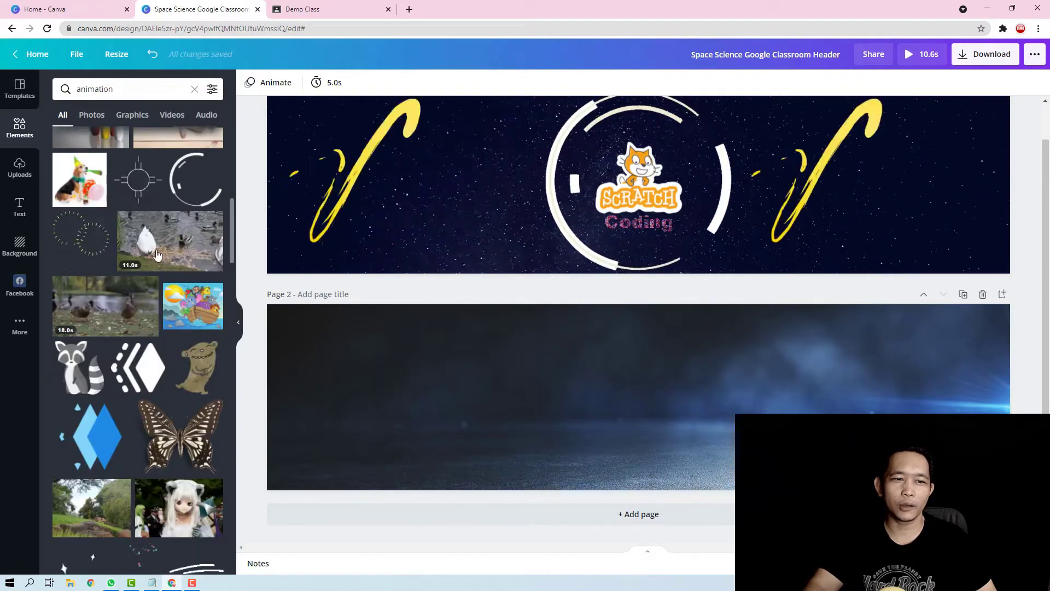
scroll(159, 262, "down", 5)
scroll(130, 309, "down", 4)
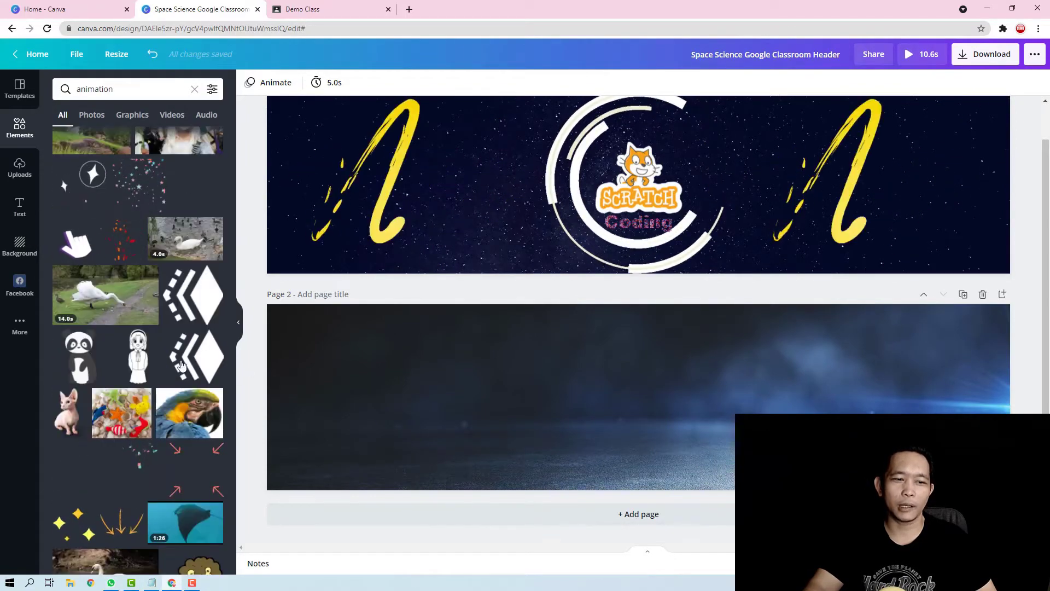
scroll(141, 330, "down", 3)
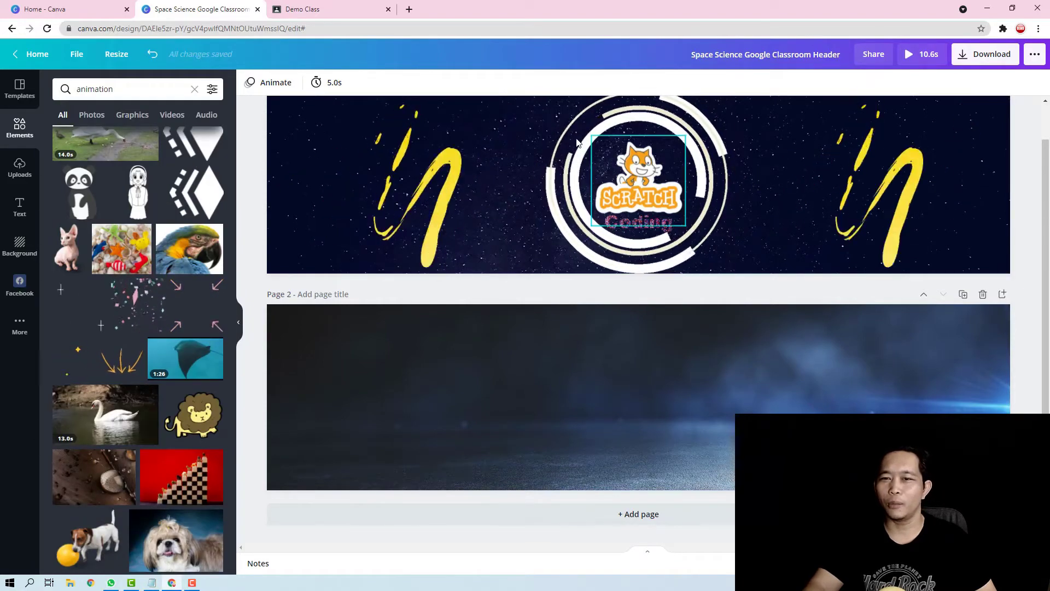
scroll(124, 305, "down", 10)
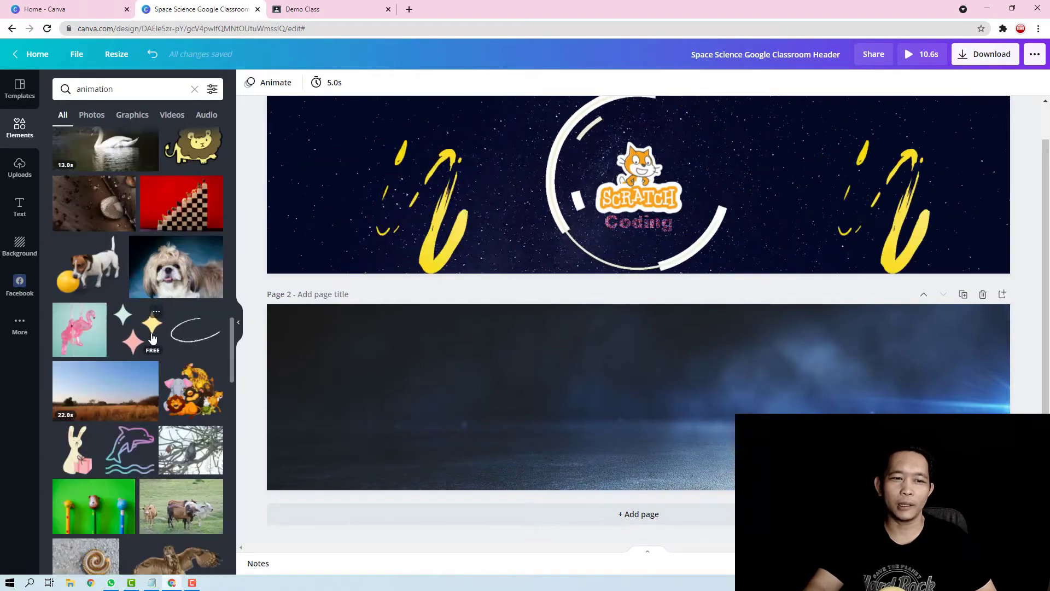
scroll(152, 339, "down", 10)
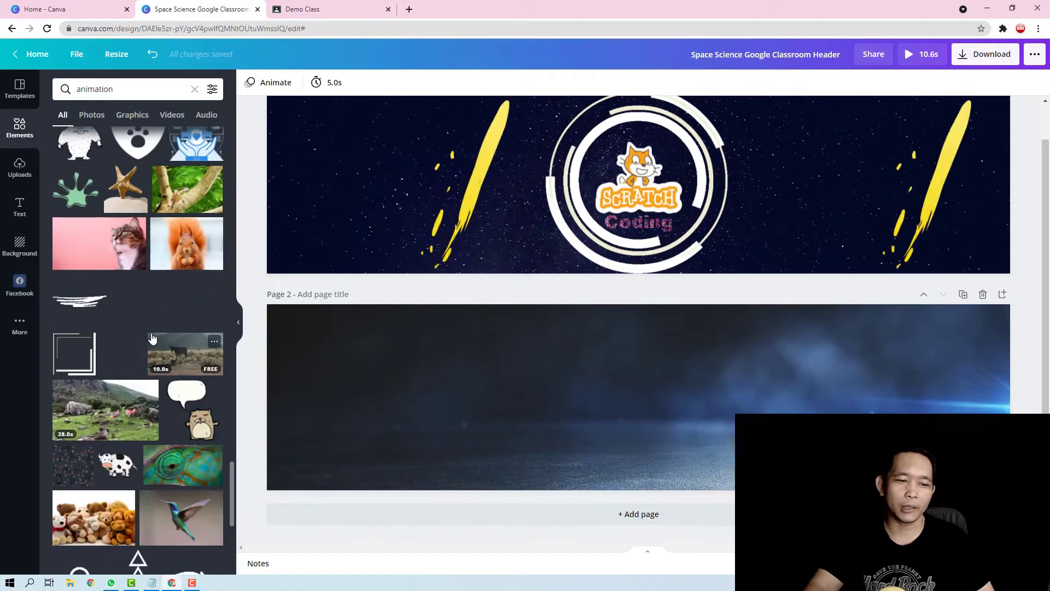
scroll(152, 339, "up", 15)
scroll(152, 339, "up", 6)
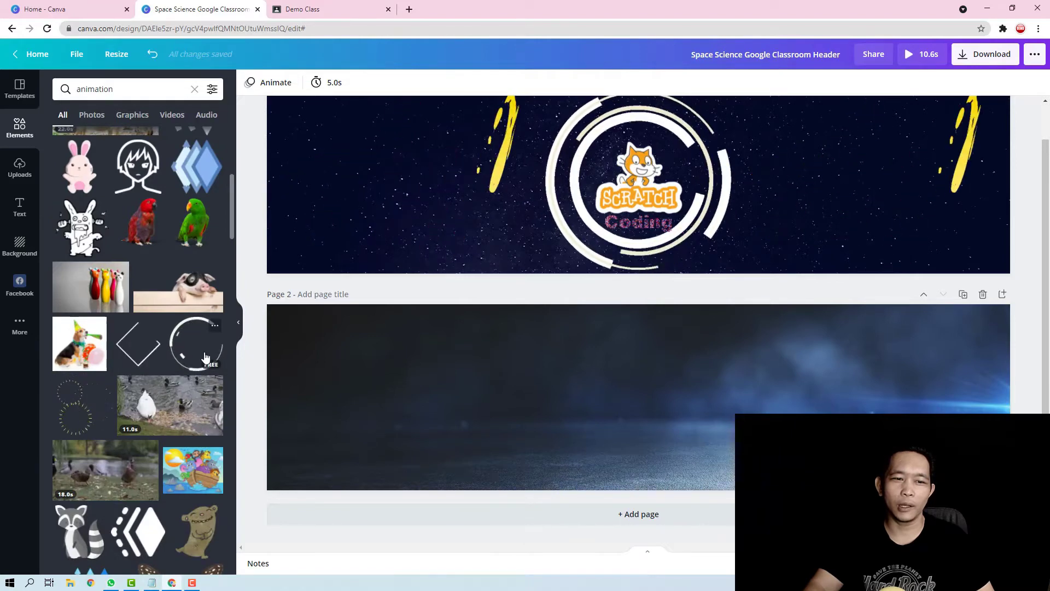
left_click(202, 348)
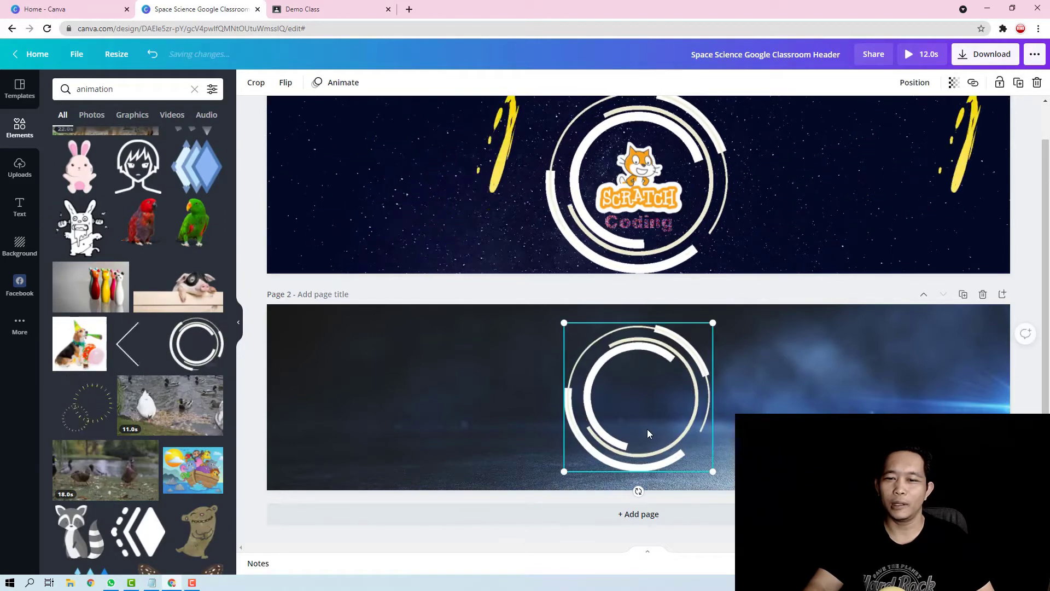
left_click_drag(713, 322, 732, 314)
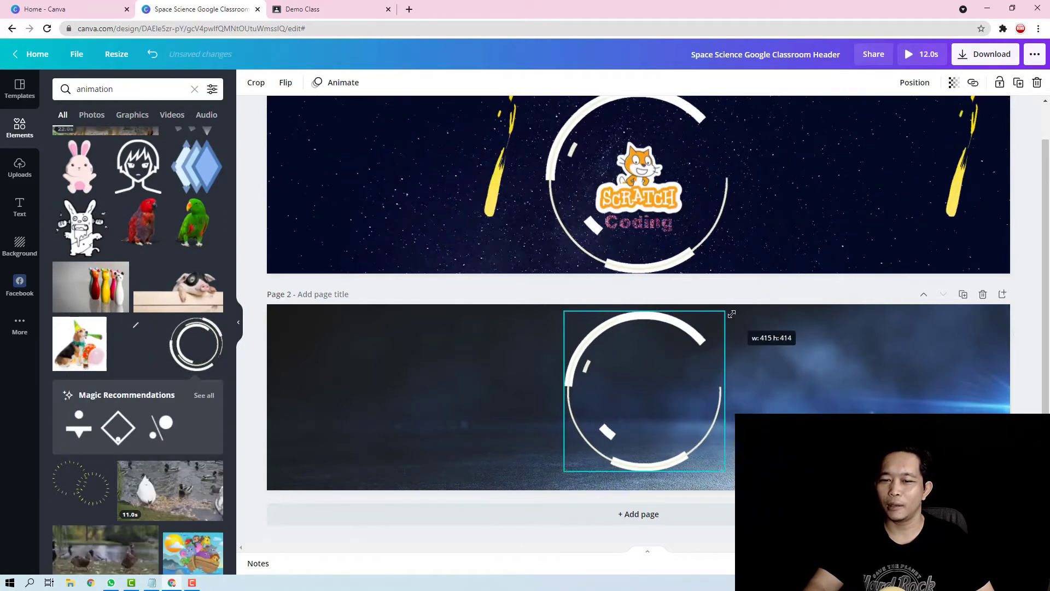
mouse_move(661, 375)
left_mouse_down()
mouse_move(628, 382)
mouse_move(653, 382)
left_mouse_up()
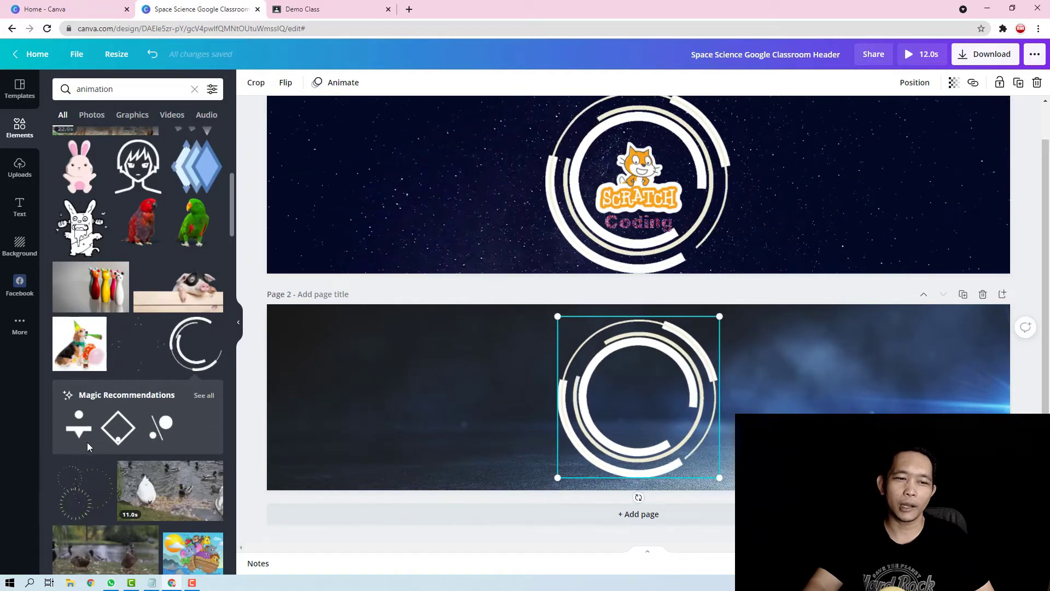
Step: Add the animated white target element to page 2 and resize and place it at the upper left of the concentric rings
left_click(140, 350)
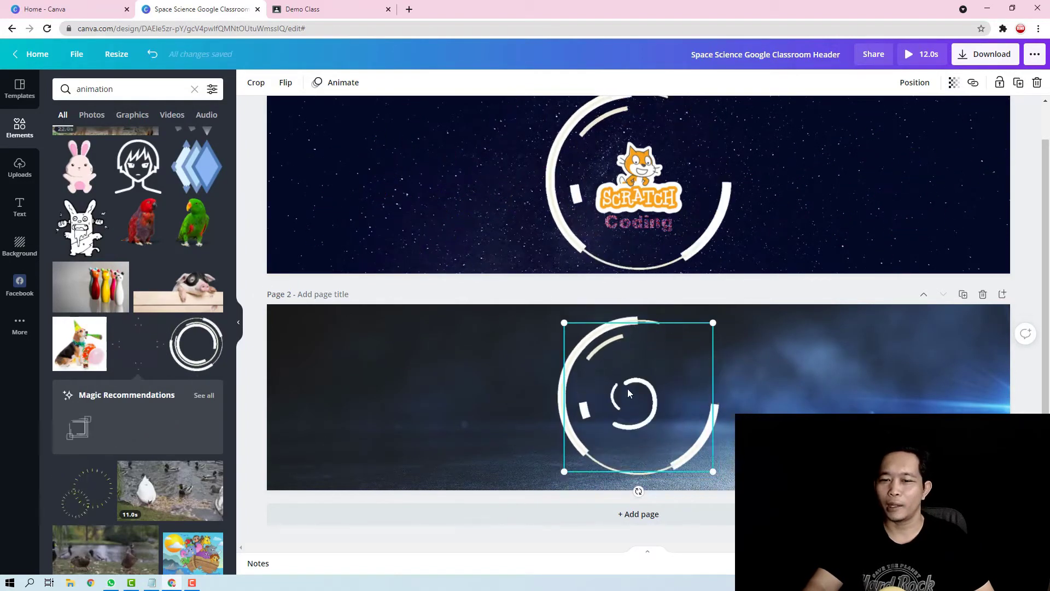
left_click_drag(627, 393, 474, 399)
mouse_move(546, 340)
left_mouse_down()
mouse_move(483, 395)
mouse_move(588, 306)
mouse_move(495, 391)
mouse_move(561, 364)
mouse_move(544, 347)
left_mouse_up()
left_click_drag(480, 395, 528, 334)
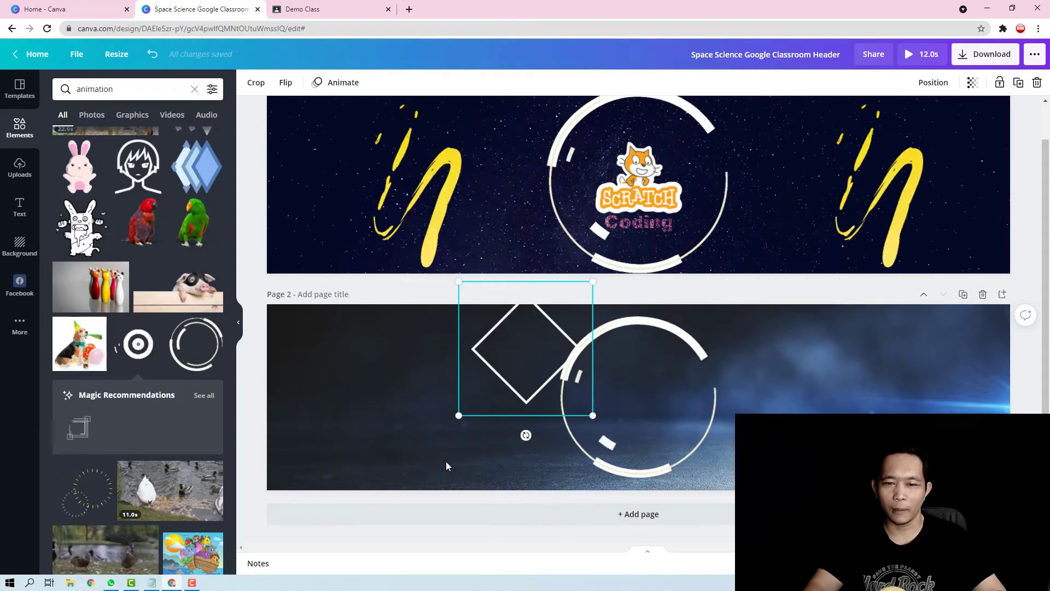
Step: Place a second, smaller copy of the animated target element at the lower right of page 2's concentric rings
left_click_drag(503, 349, 776, 363)
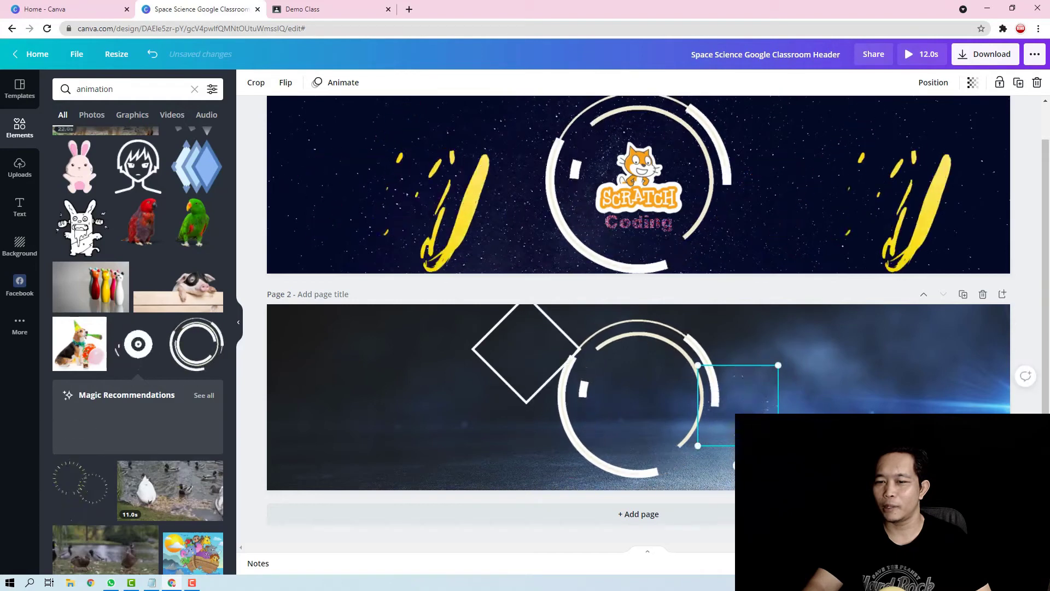
left_click_drag(737, 405, 718, 462)
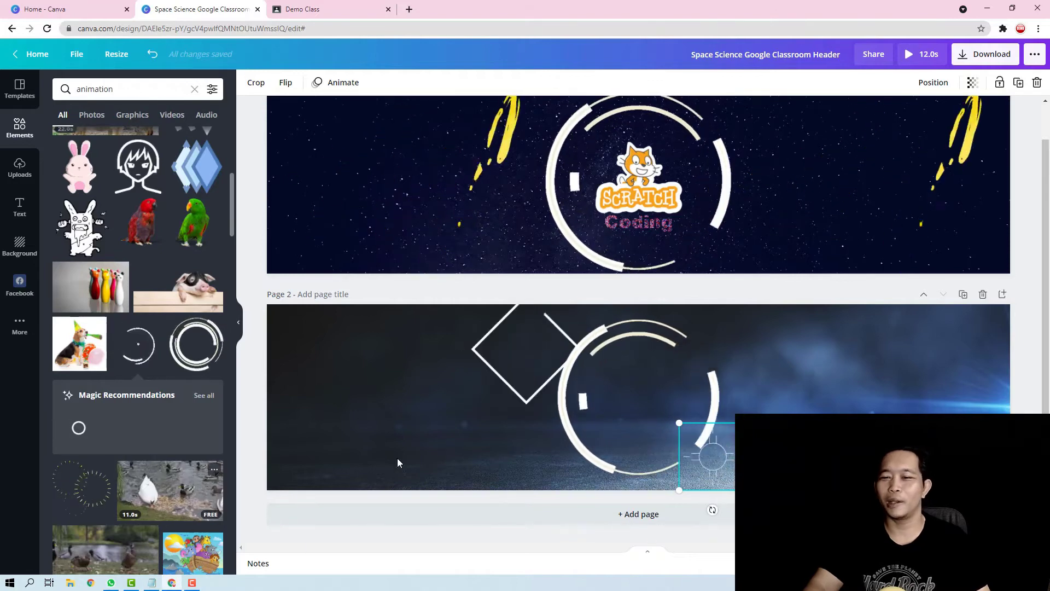
left_click_drag(138, 343, 496, 389)
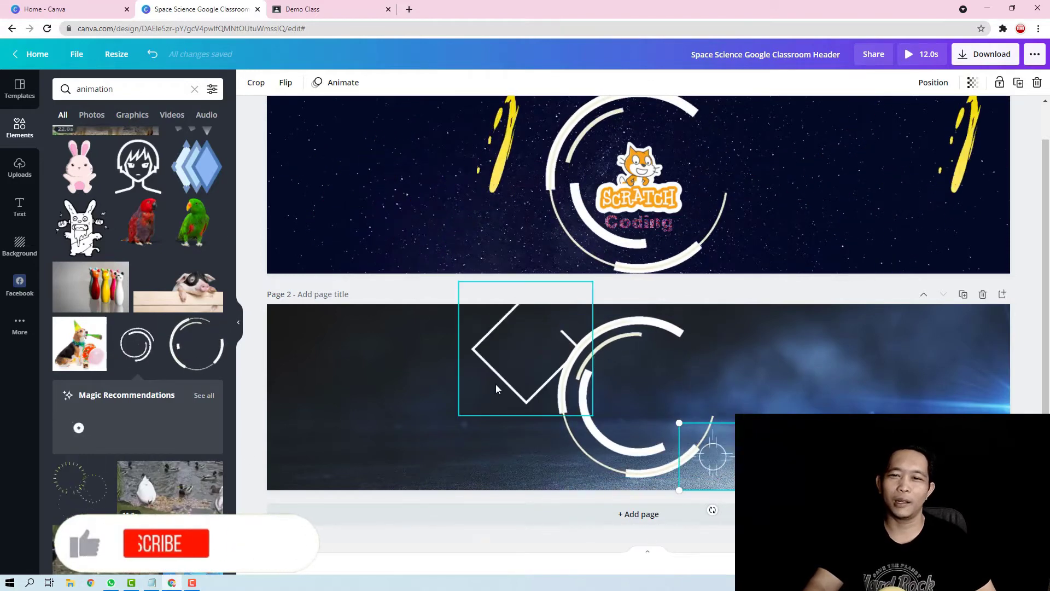
Step: Browse further through the "animation" search results for other animated elements
scroll(109, 438, "down", 5)
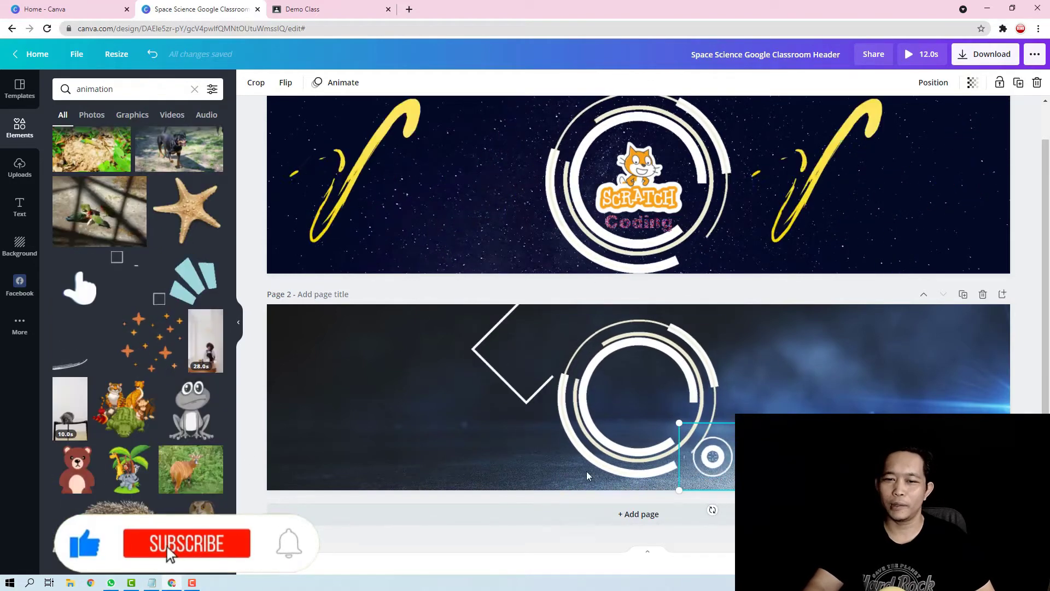
scroll(145, 406, "down", 5)
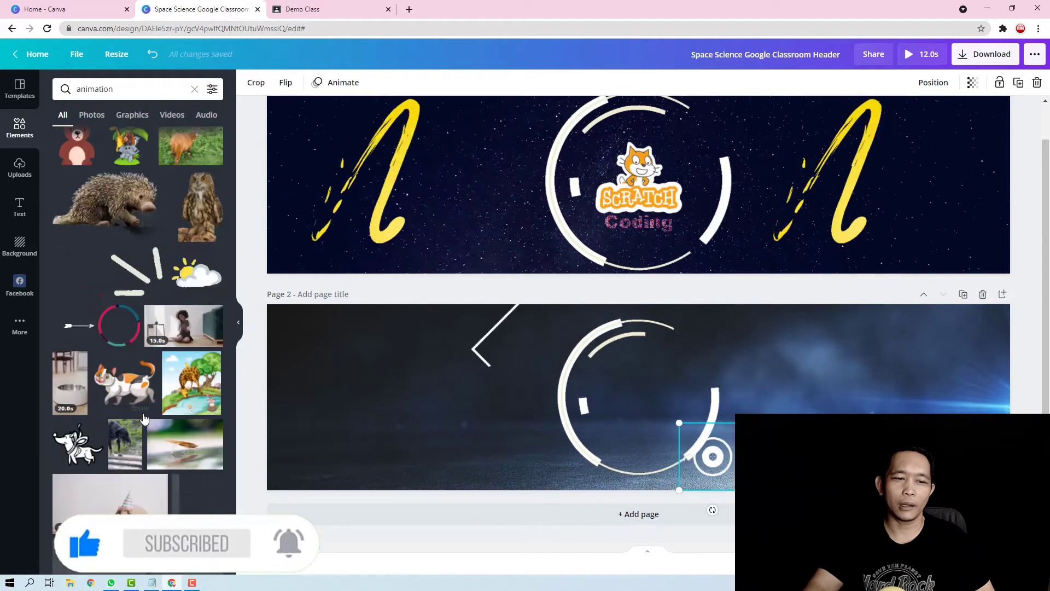
scroll(144, 418, "down", 5)
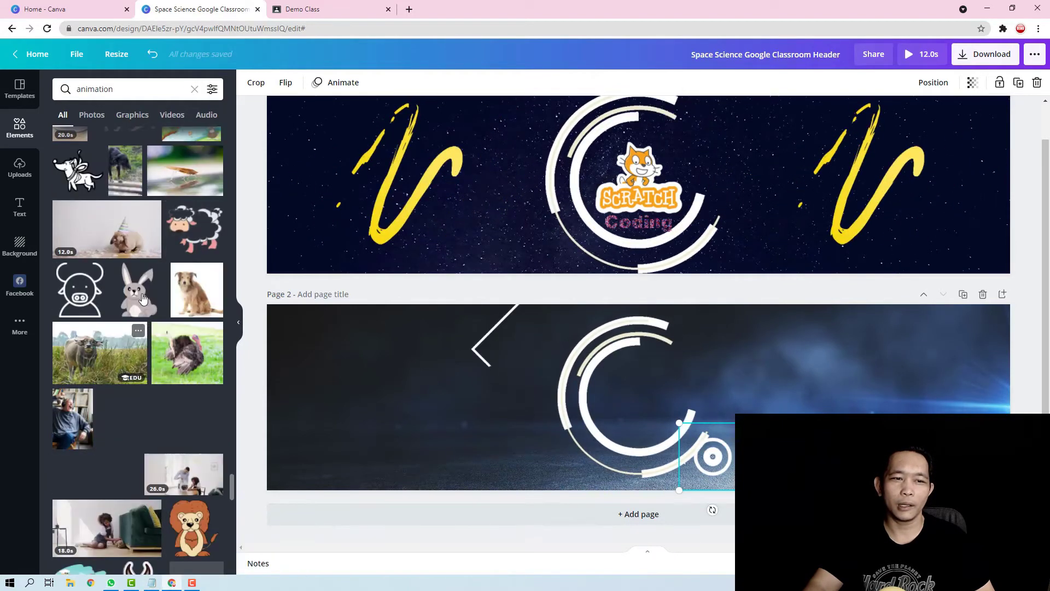
scroll(133, 300, "down", 5)
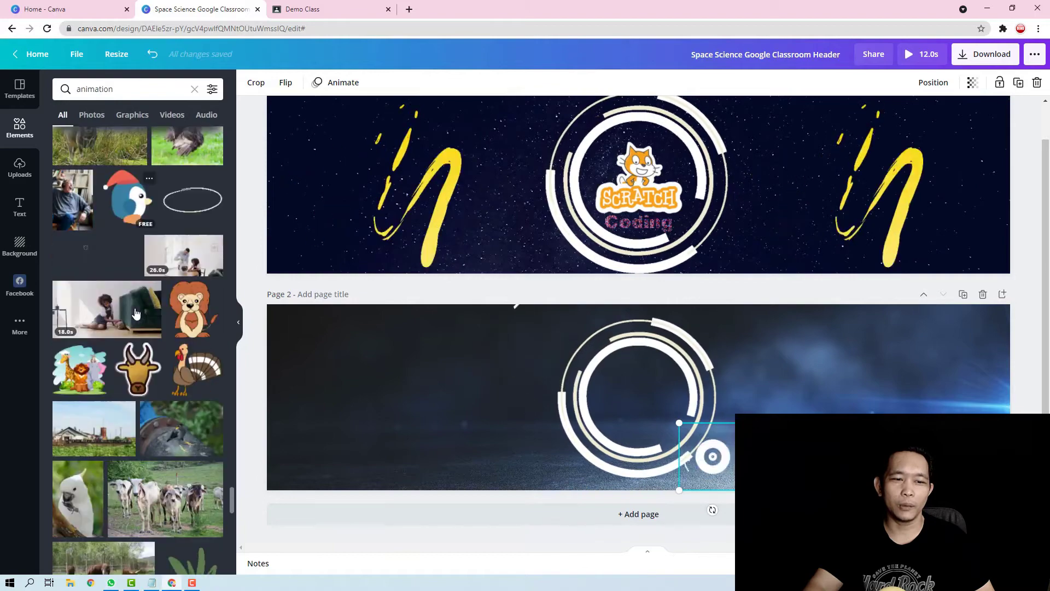
scroll(164, 399, "up", 10)
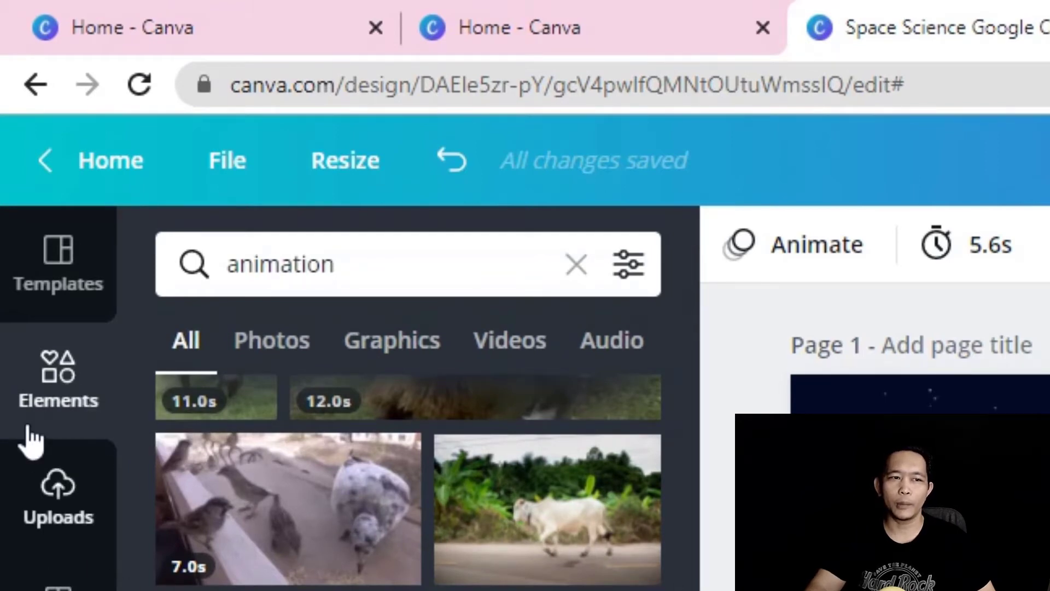
Step: Check the sources media can be uploaded from, and return to the uploaded images
left_click(59, 505)
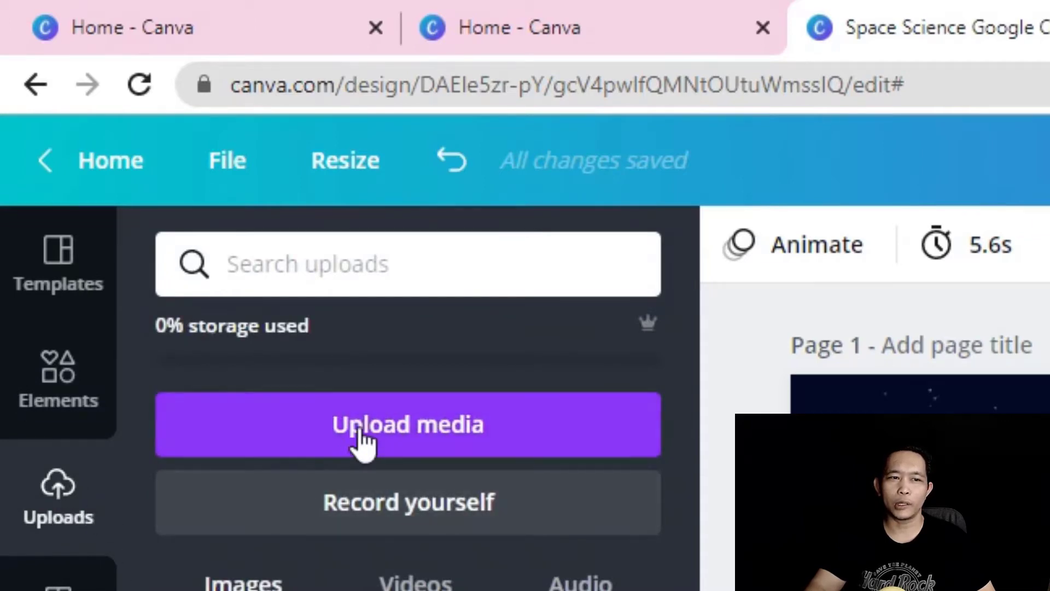
left_click(438, 436)
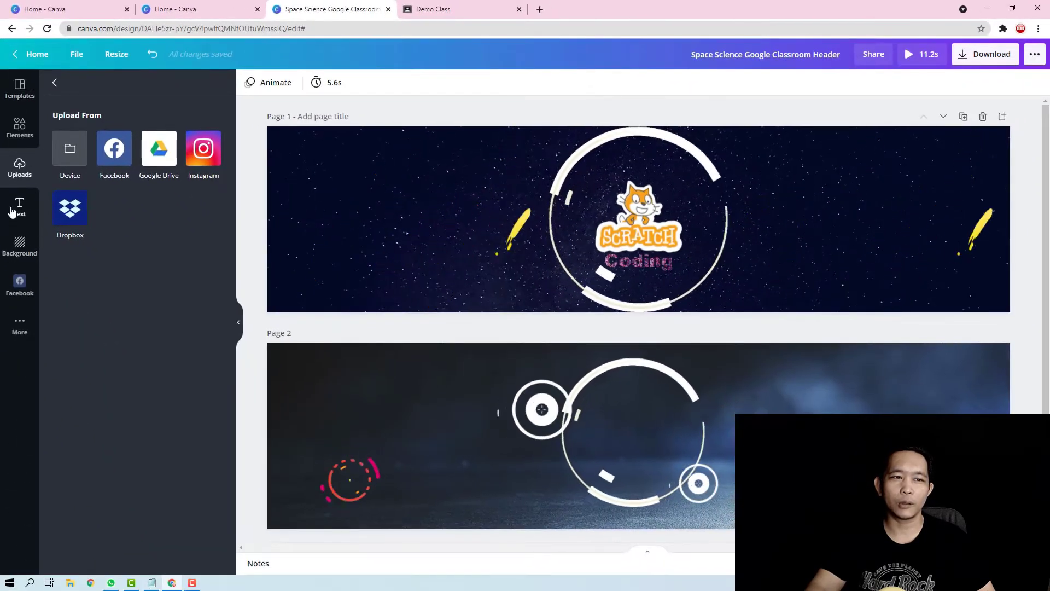
left_click(12, 212)
left_click(20, 168)
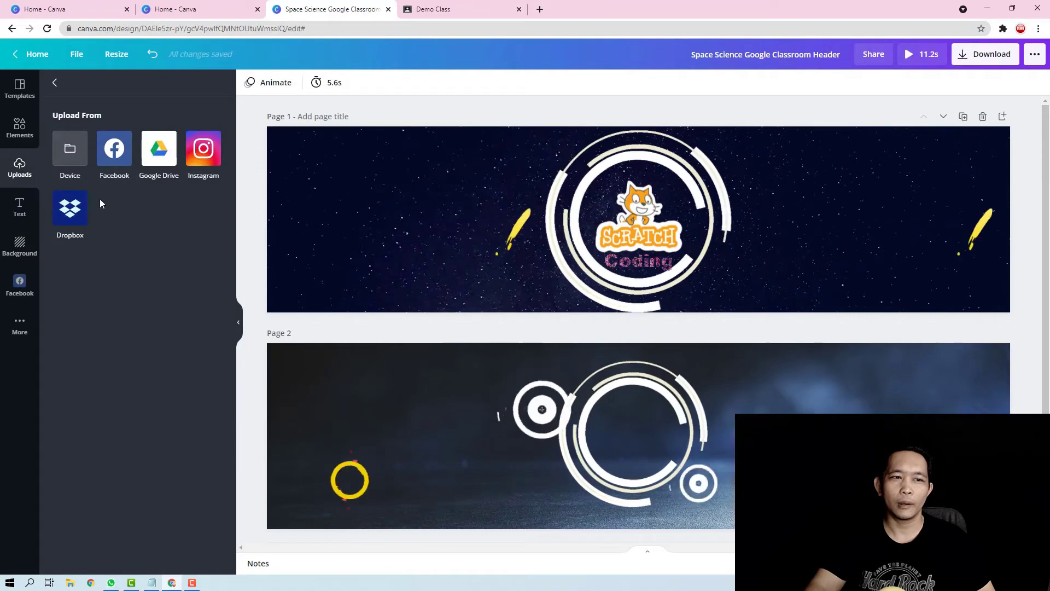
left_click(55, 82)
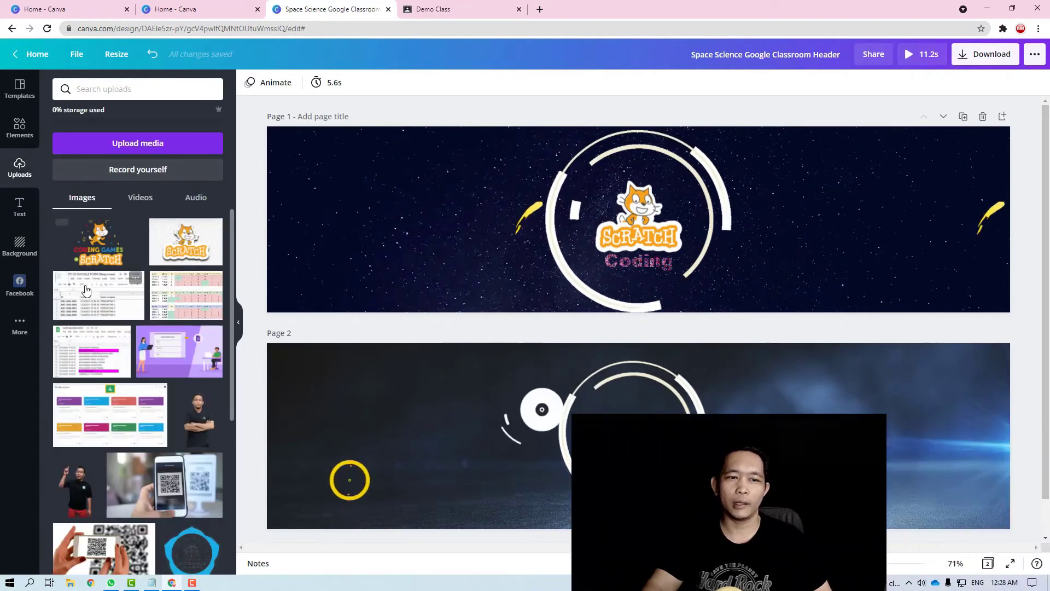
Step: Add the uploaded Scratch logo with the checkered background to page 2 and remove its background
left_click(187, 248)
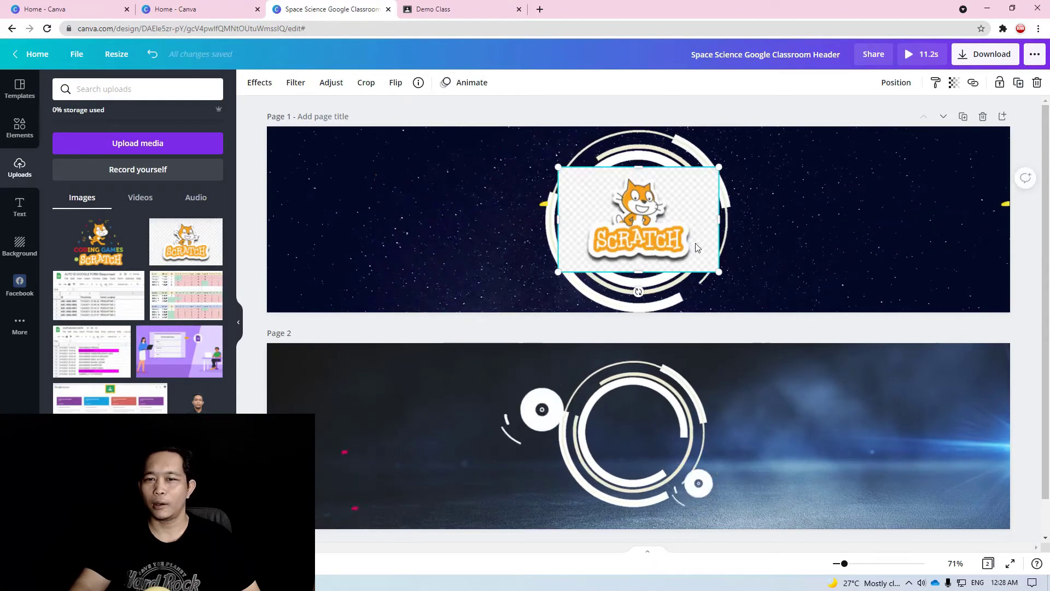
left_click_drag(667, 205, 837, 399)
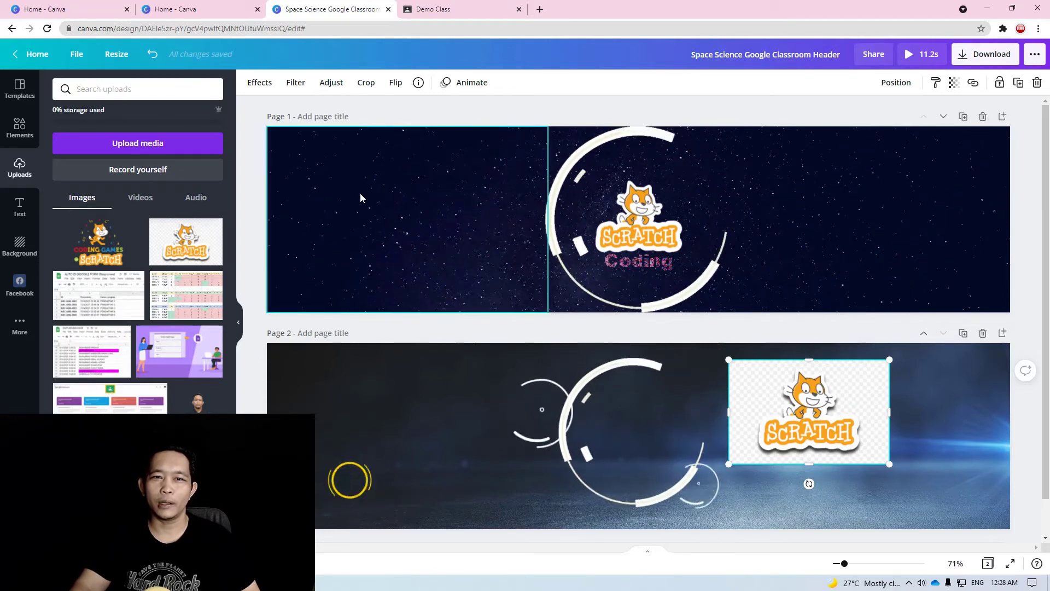
left_click(259, 84)
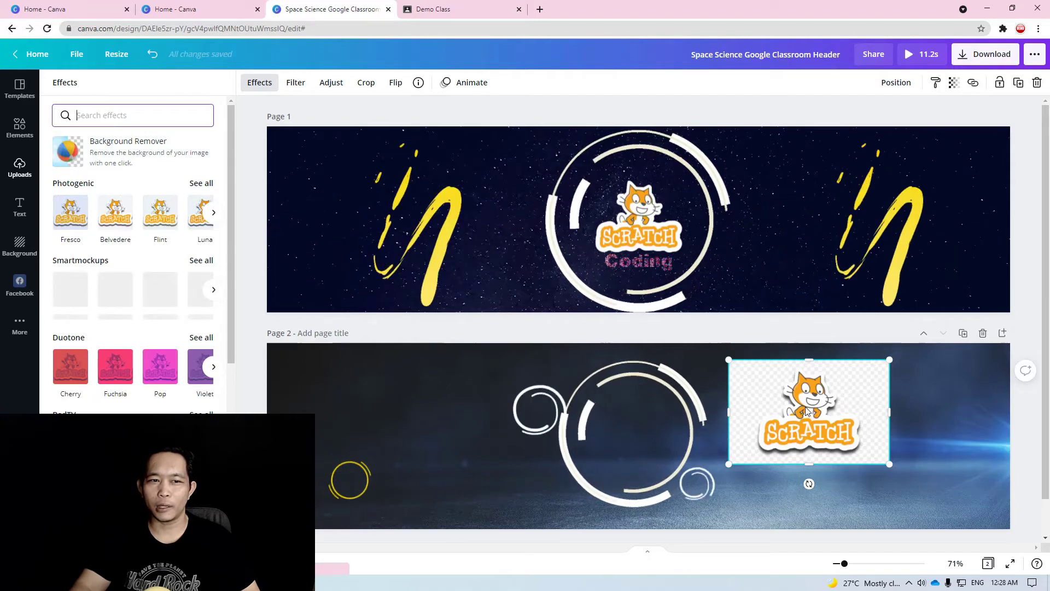
left_click(123, 149)
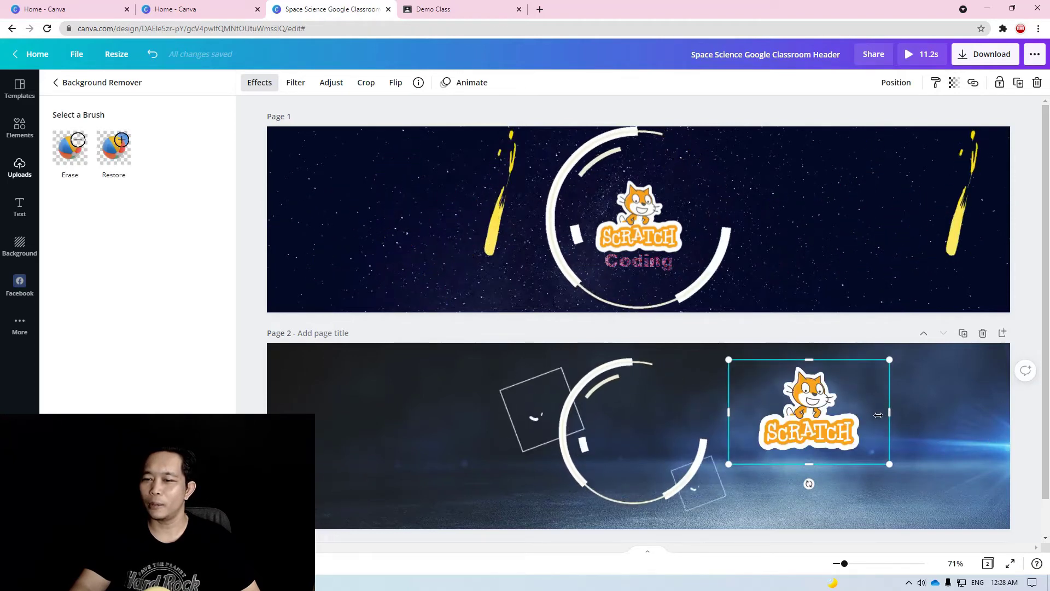
Step: Crop the empty sides off the Scratch logo and fit it centred inside page 2's white rings
left_click_drag(744, 411, 752, 417)
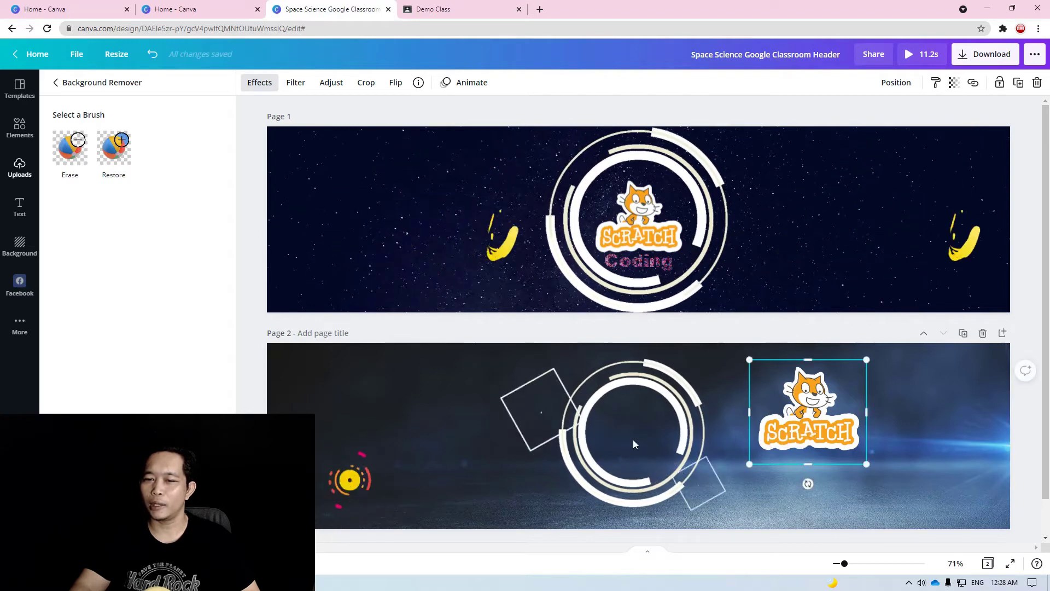
left_click_drag(814, 397, 639, 417)
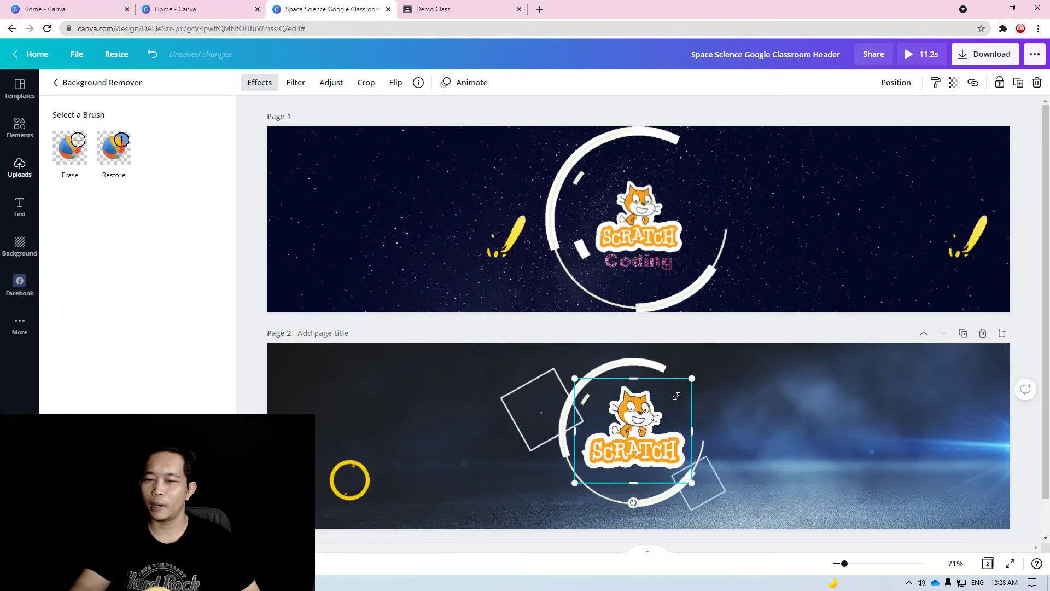
left_click_drag(692, 378, 660, 406)
mouse_move(622, 437)
left_mouse_down()
mouse_move(627, 420)
mouse_move(638, 424)
left_mouse_up()
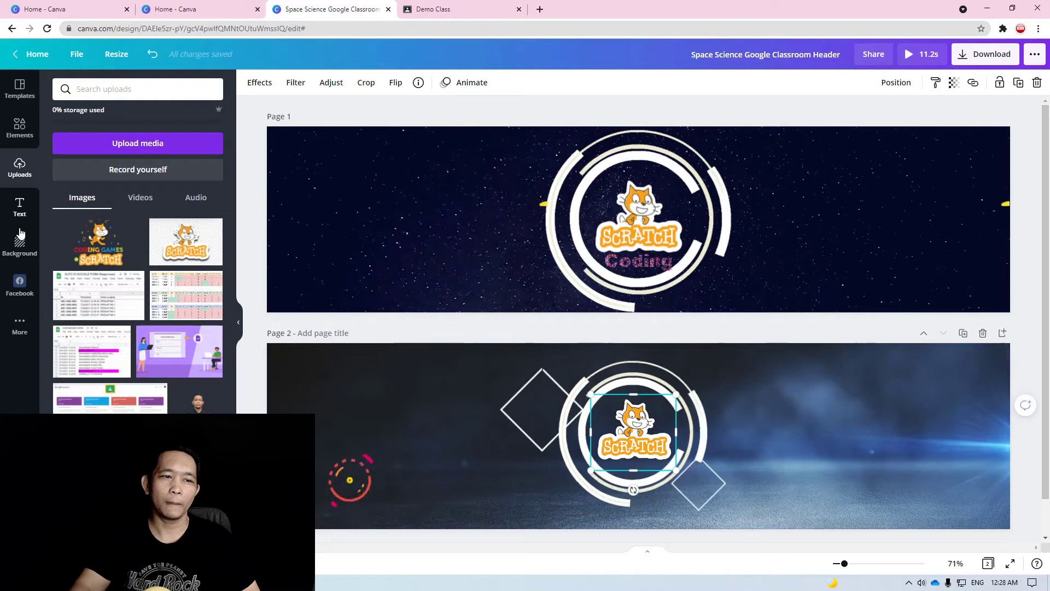
Step: Add the green WORKOUT text style to page 2, shrunk to about font size 91.9 and placed below the Scratch logo
left_click(20, 208)
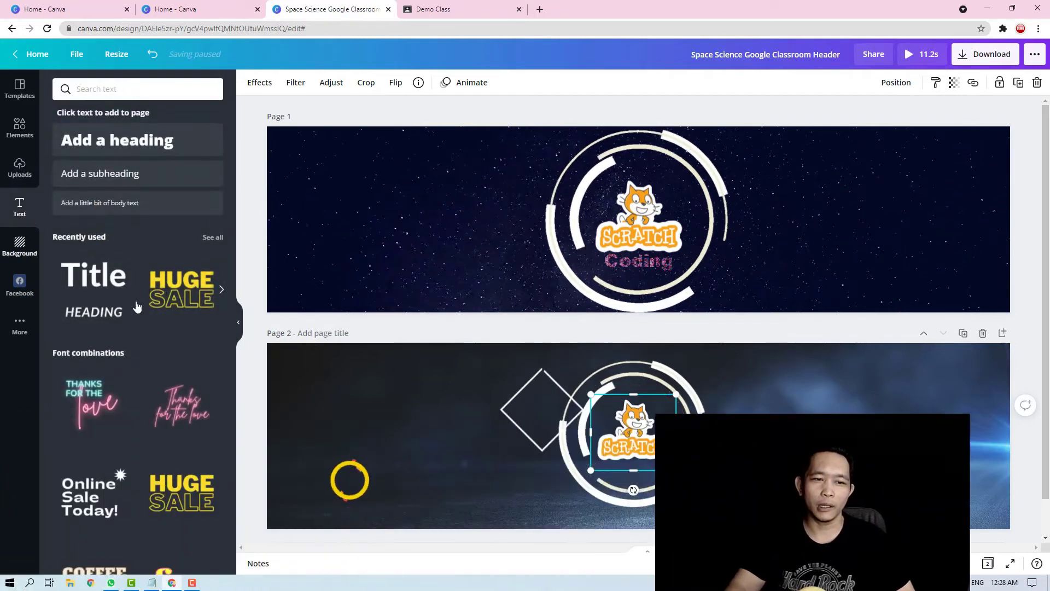
scroll(176, 316, "down", 4)
scroll(176, 315, "down", 6)
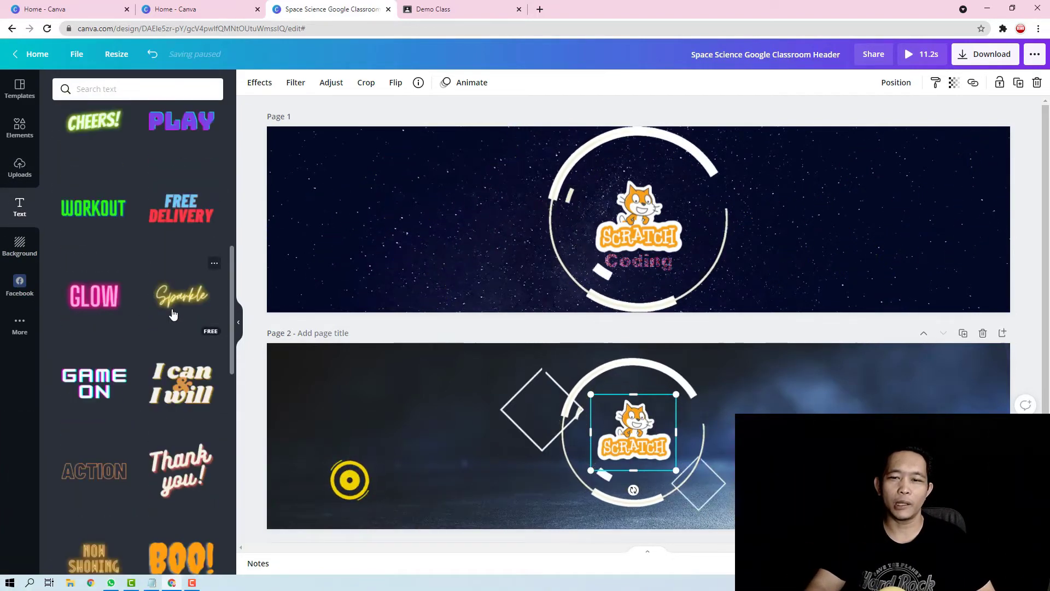
scroll(172, 313, "down", 10)
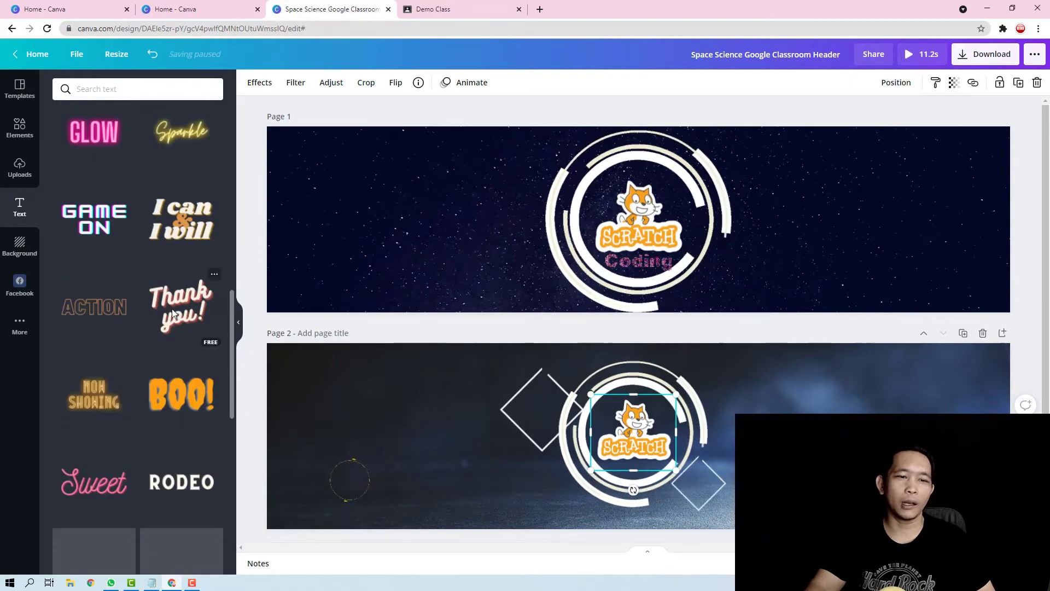
scroll(172, 312, "up", 10)
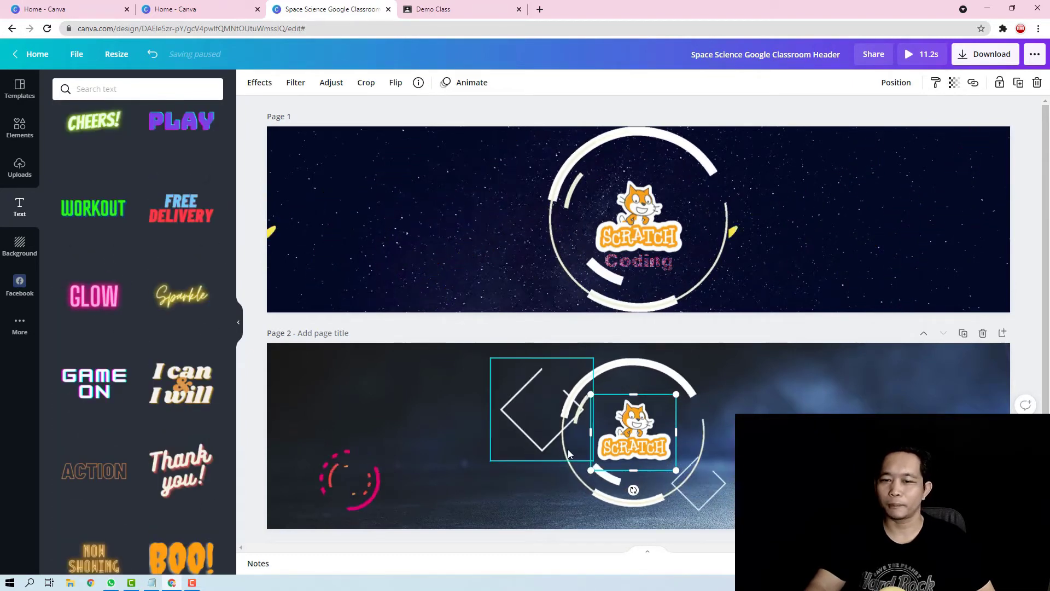
left_click(120, 230)
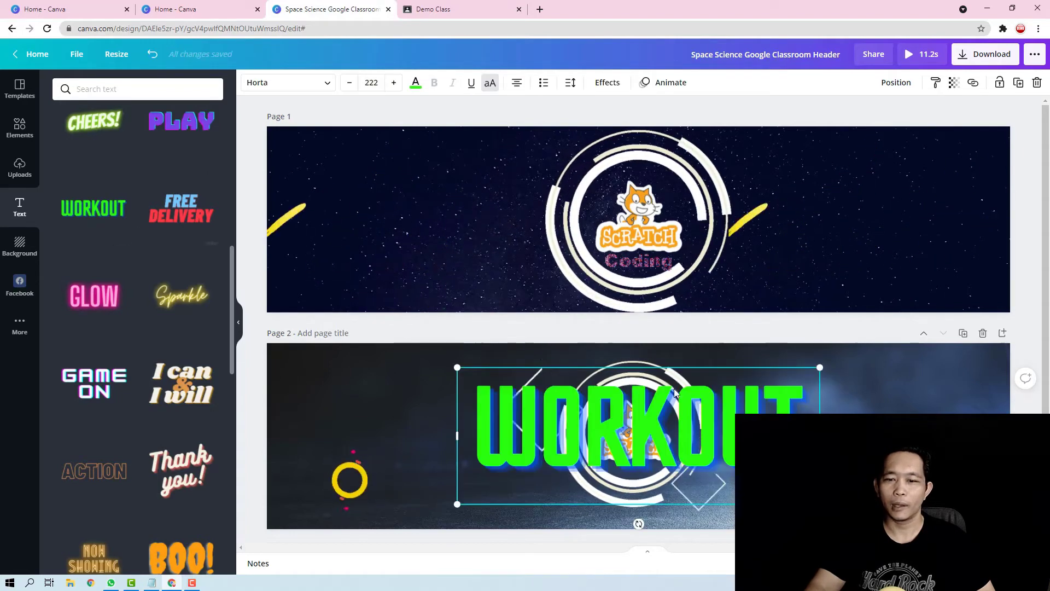
left_click_drag(819, 367, 606, 449)
left_click_drag(529, 474, 630, 489)
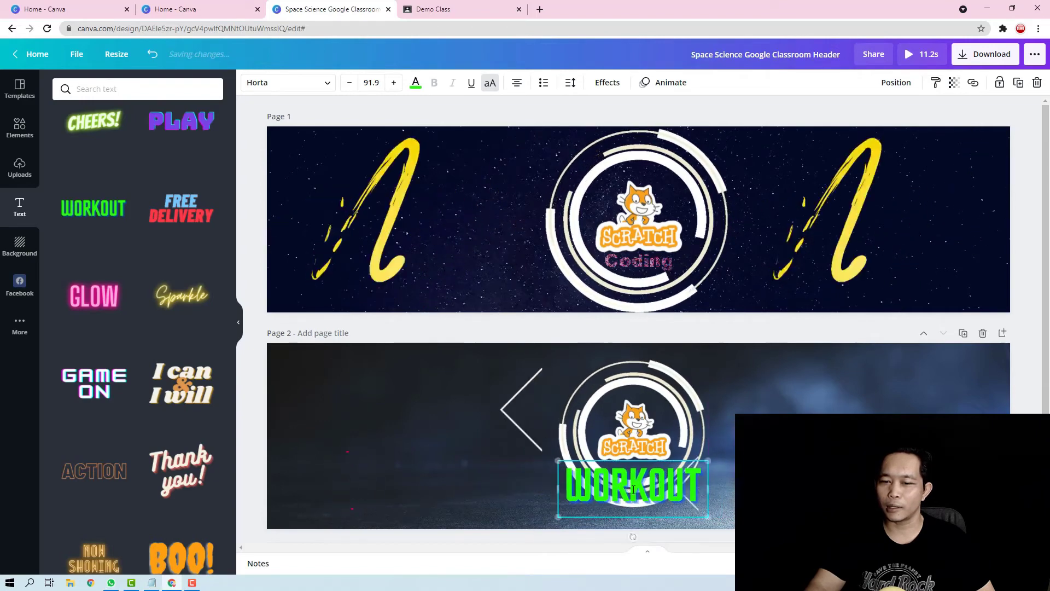
Step: Replace the WORKOUT text with "SCRATCH" and fit it centred under the logo at about font size 55.3
double_click(621, 484)
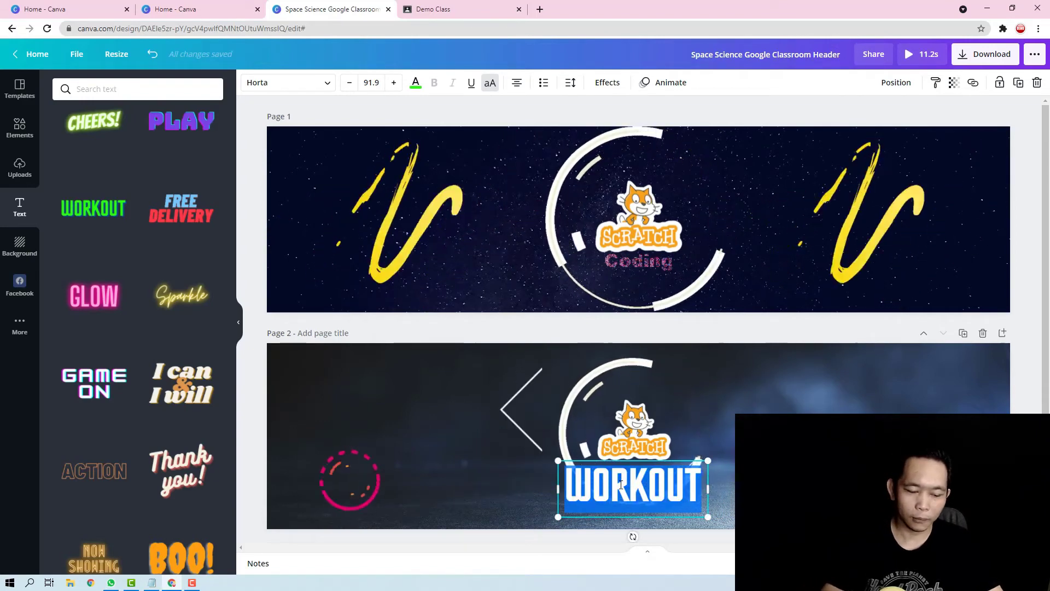
type("C")
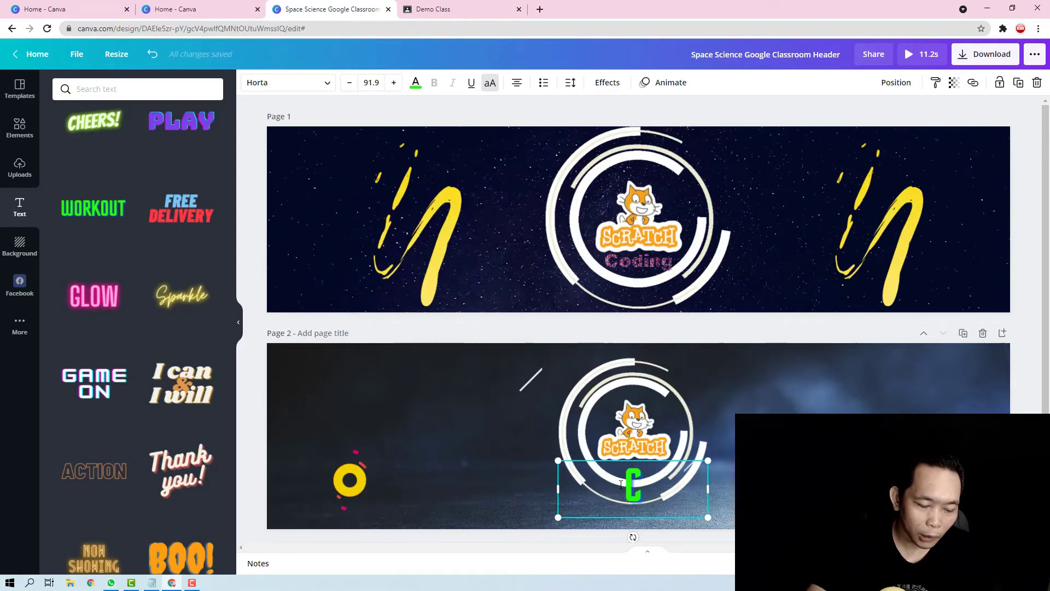
key("BackSpace")
type("SCRATCH")
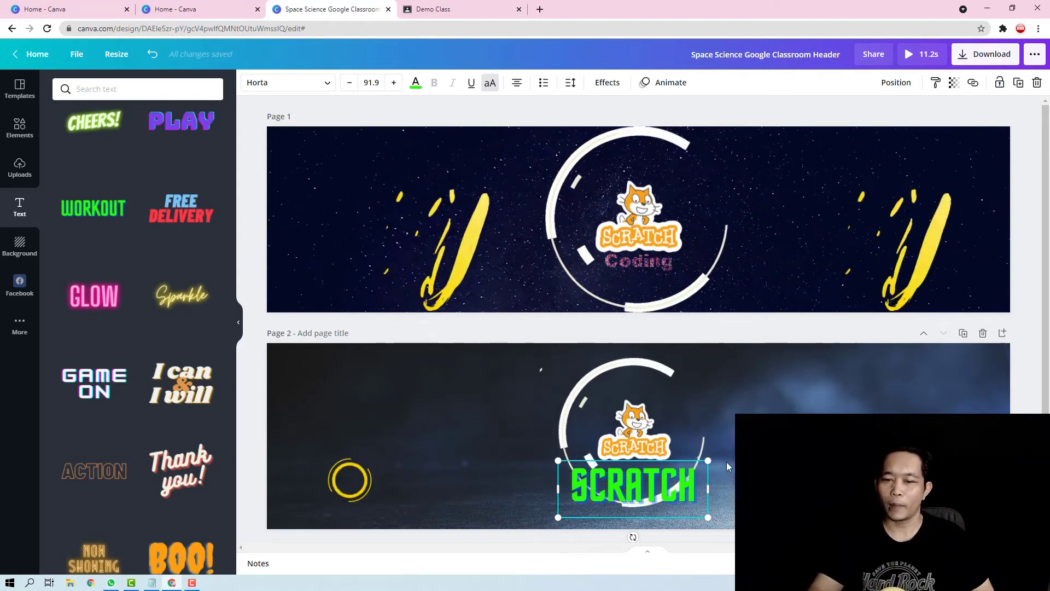
left_click_drag(640, 490, 646, 487)
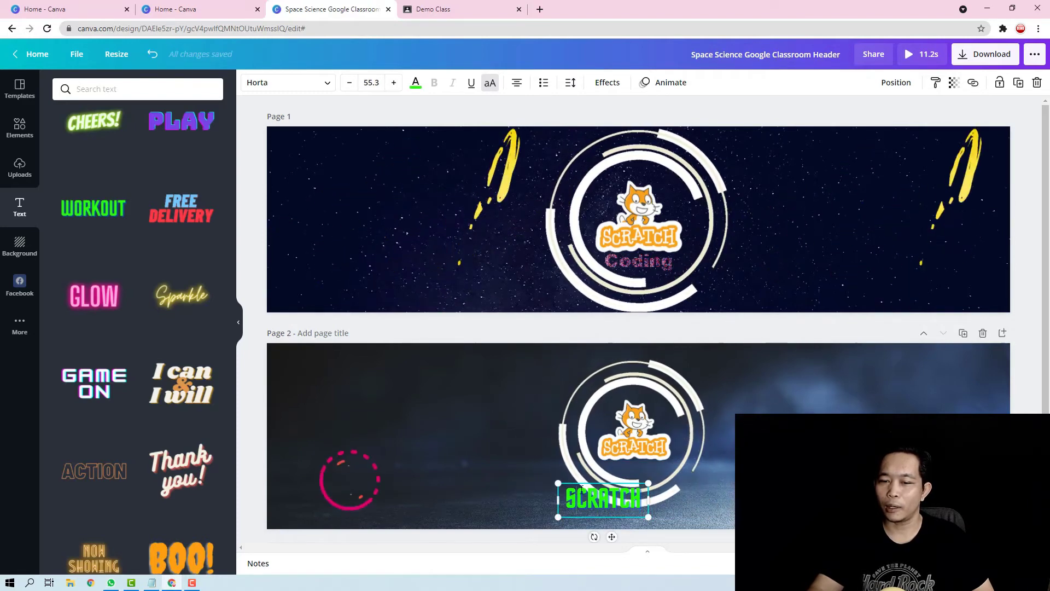
left_click_drag(586, 482, 612, 463)
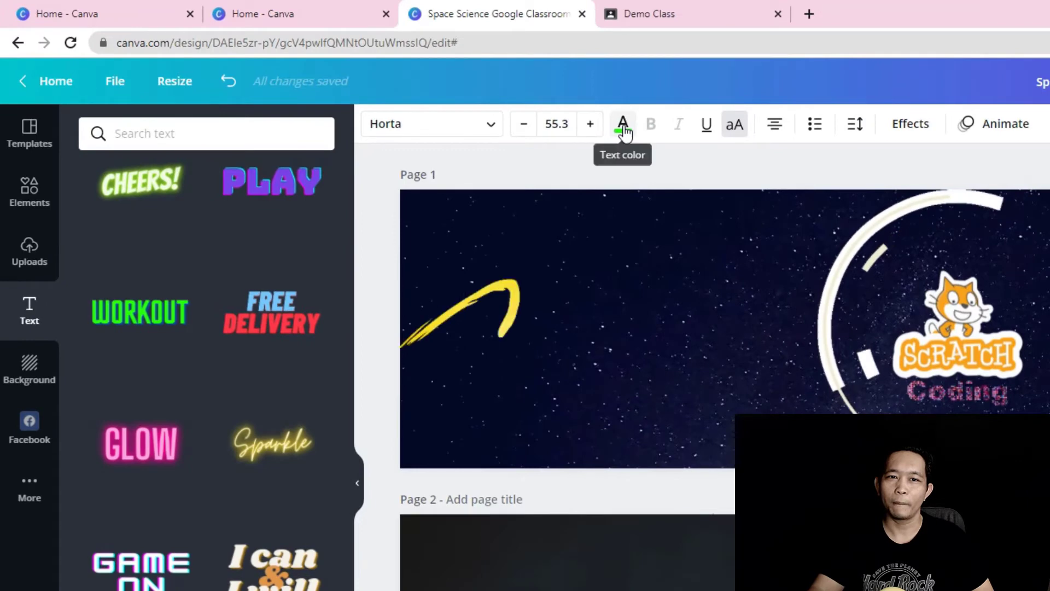
Step: Set the text colour of the green SCRATCH text on page 2 to white
left_click(624, 130)
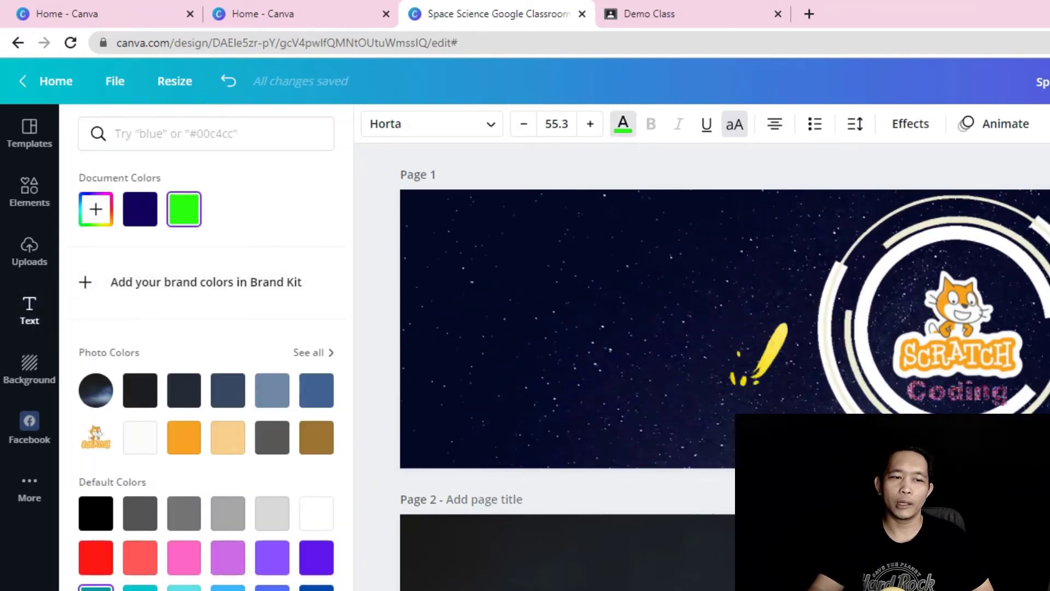
left_click(107, 509)
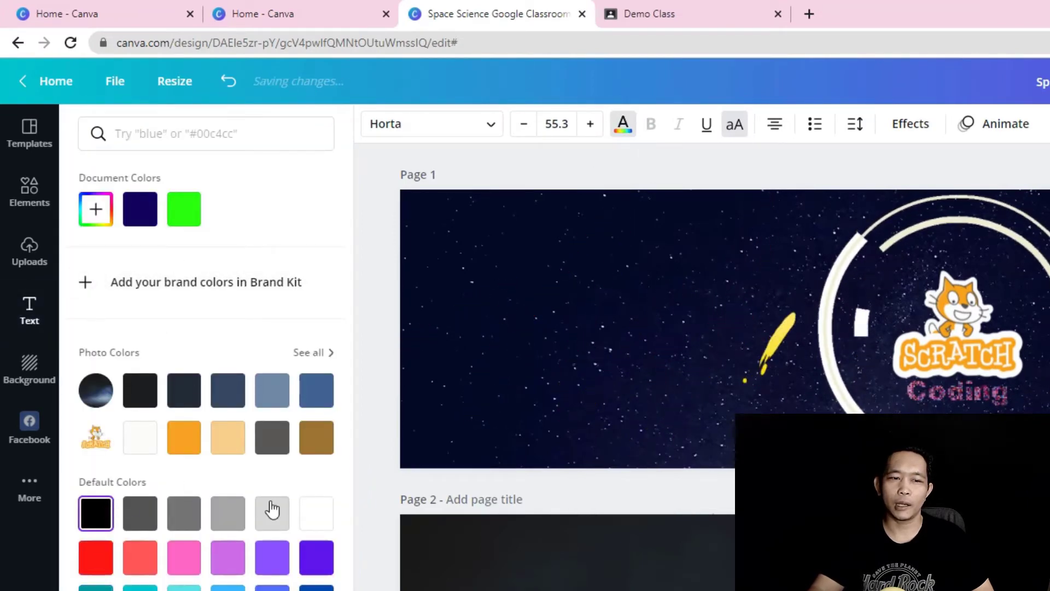
left_click(317, 516)
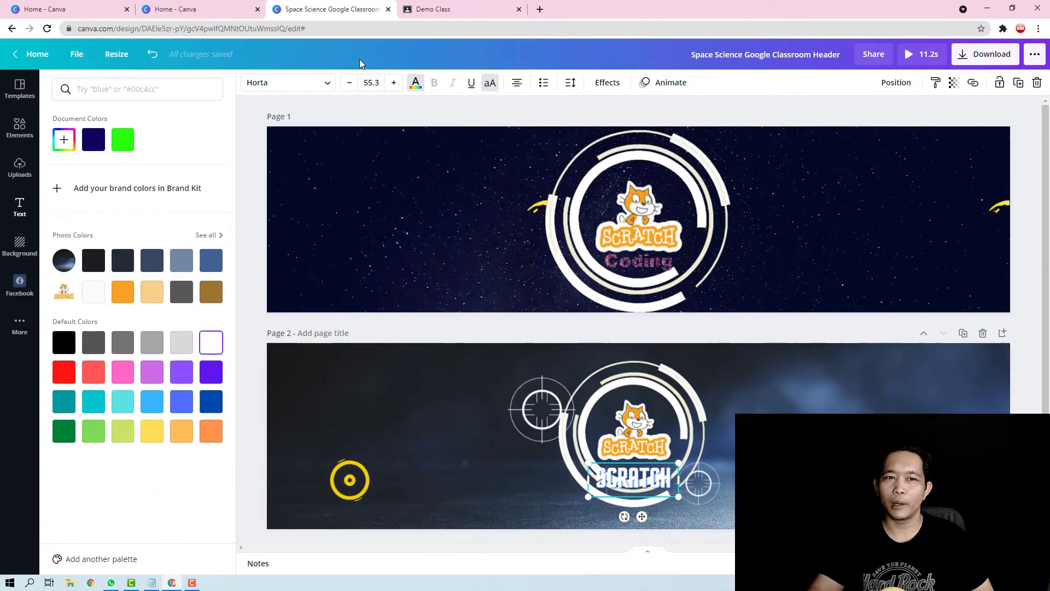
Step: Reduce the white SCRATCH text on page 2 to font size 52.3 and give it the Block text animation
left_click(349, 87)
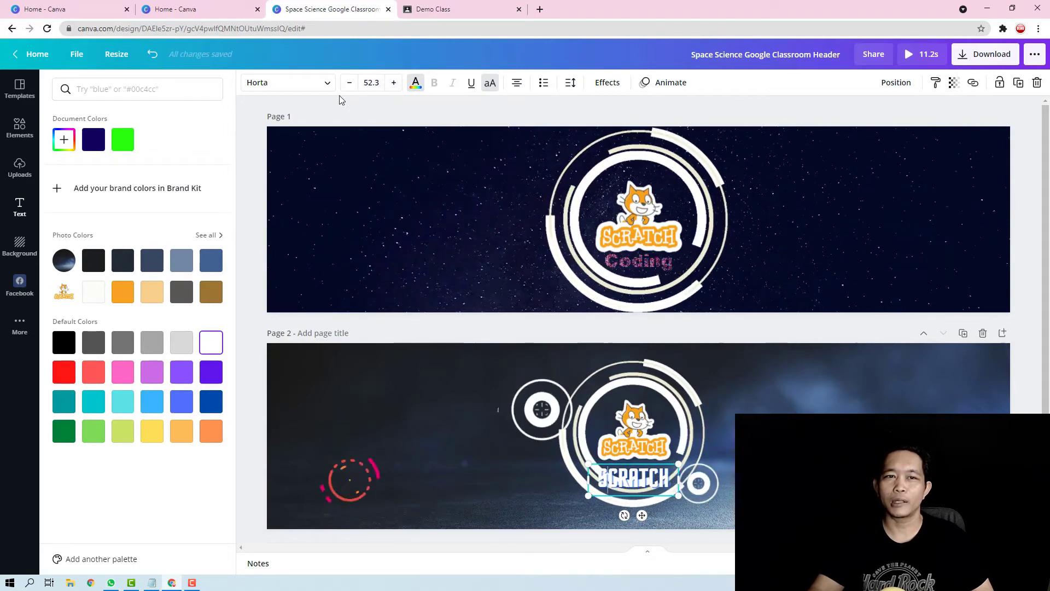
left_click(325, 85)
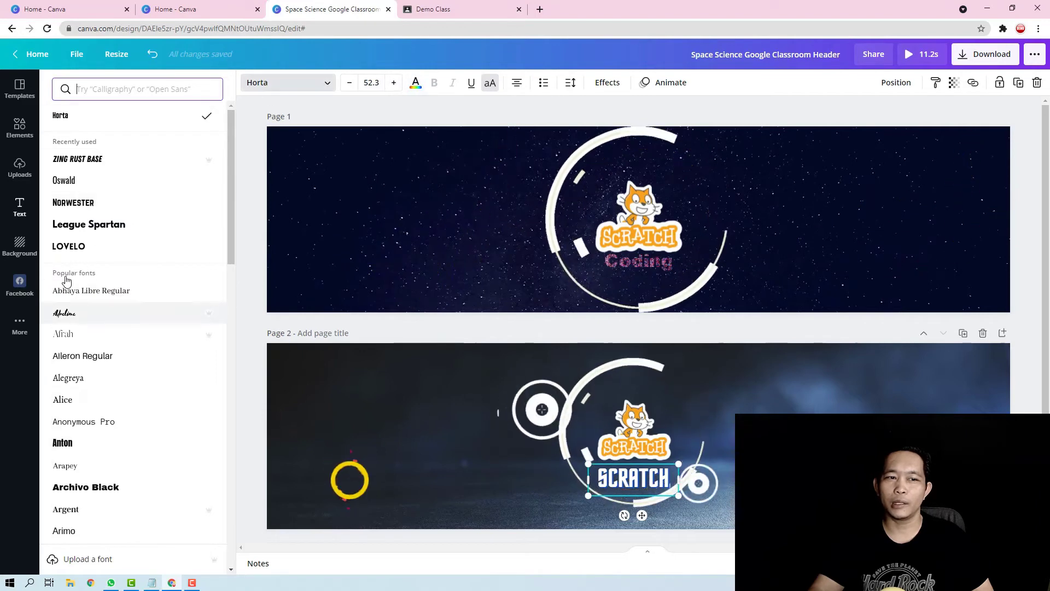
left_click(517, 83)
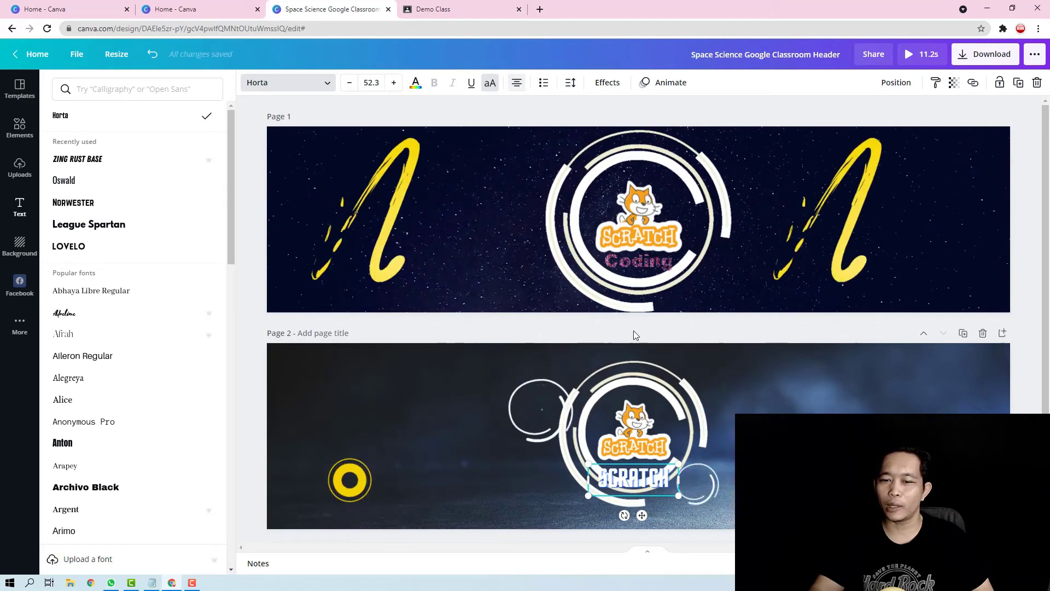
left_click(663, 83)
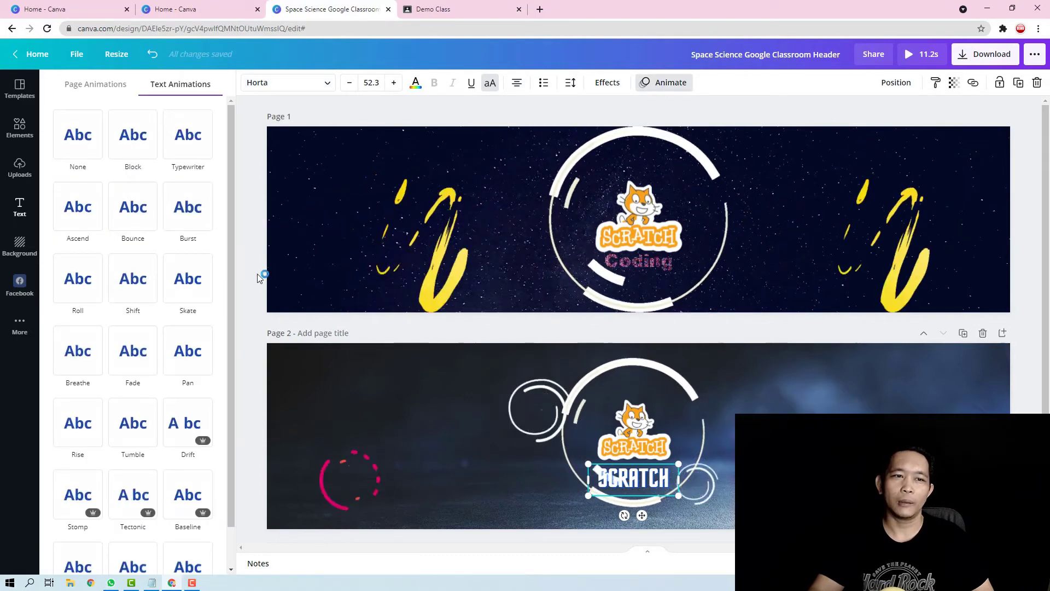
left_click(187, 134)
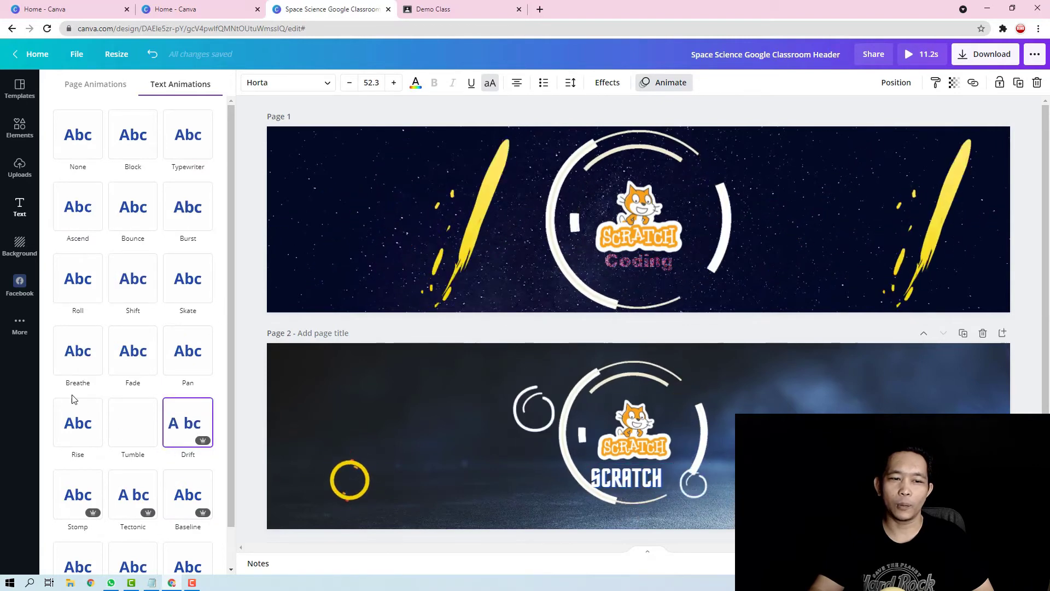
left_click(130, 142)
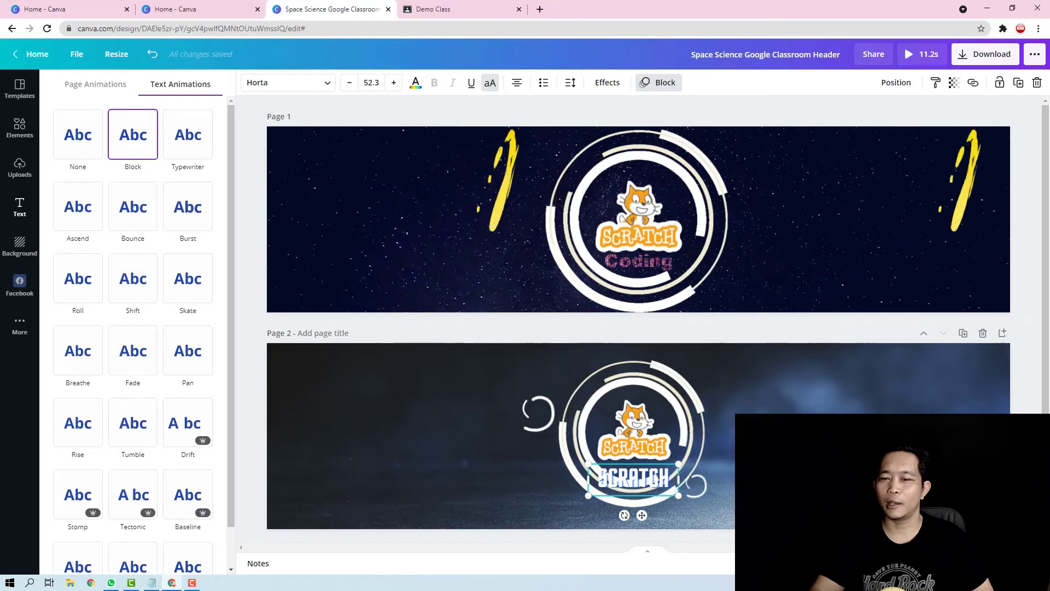
Step: Move page 2's small yellow and pink animated circle slightly up and closer to the central rings
left_click(350, 484)
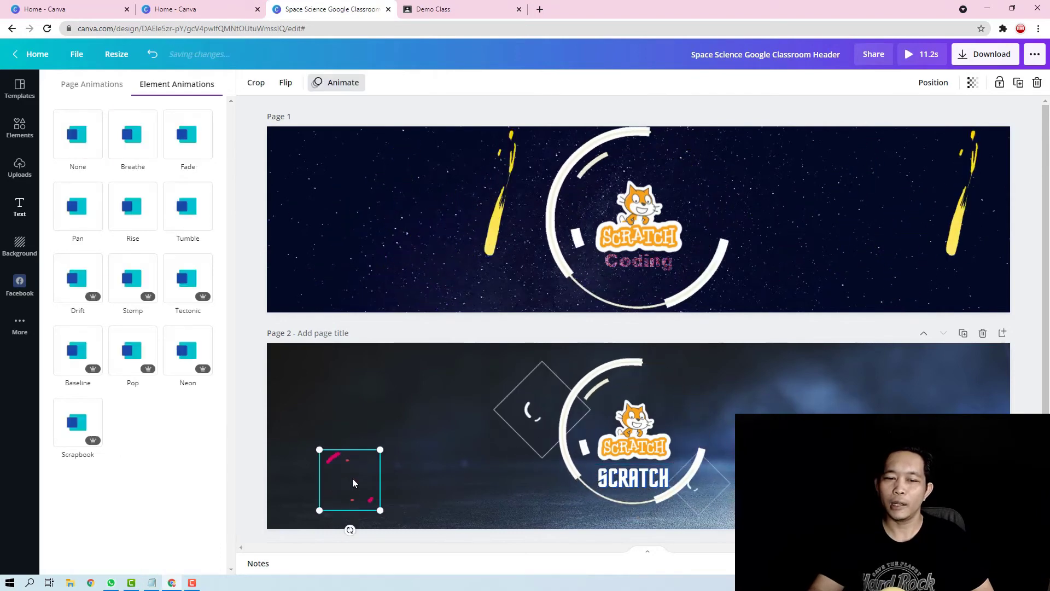
left_click_drag(405, 451, 372, 468)
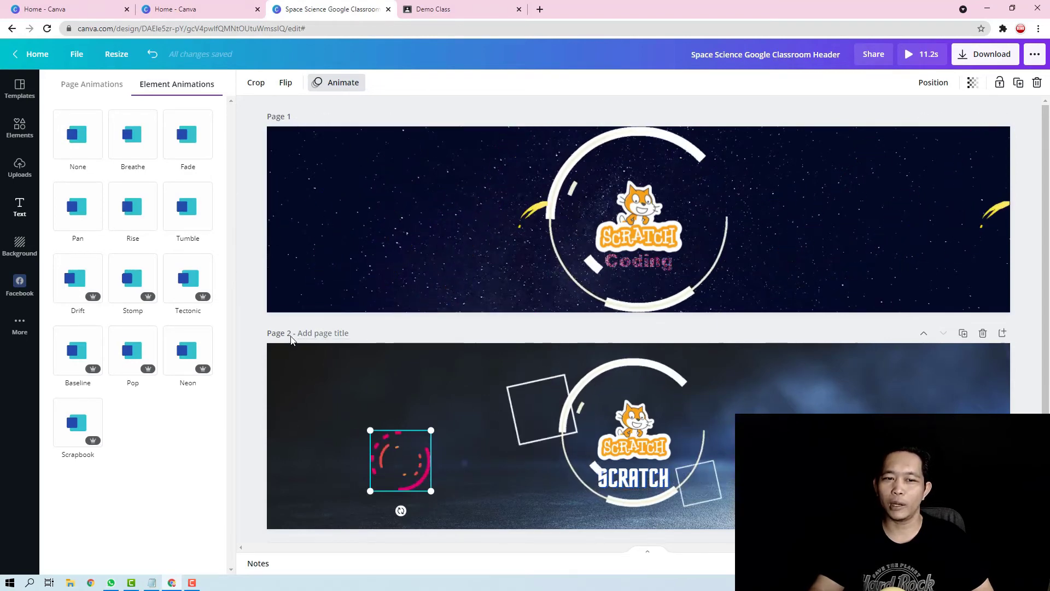
Step: Open the download settings and restrict the export to page 2 only
left_click(987, 59)
left_click(1027, 182)
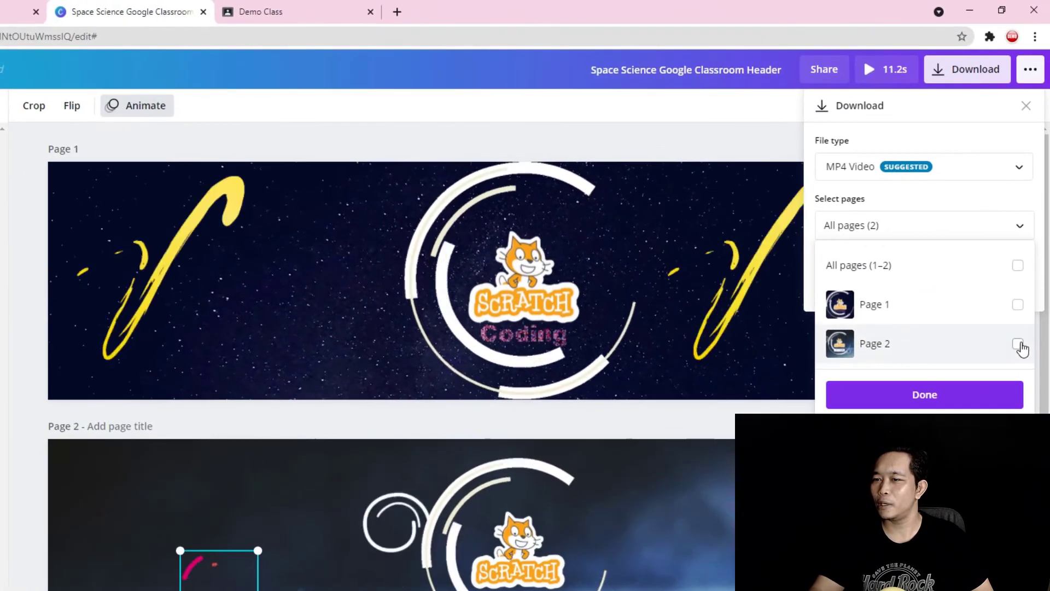
left_click(1018, 344)
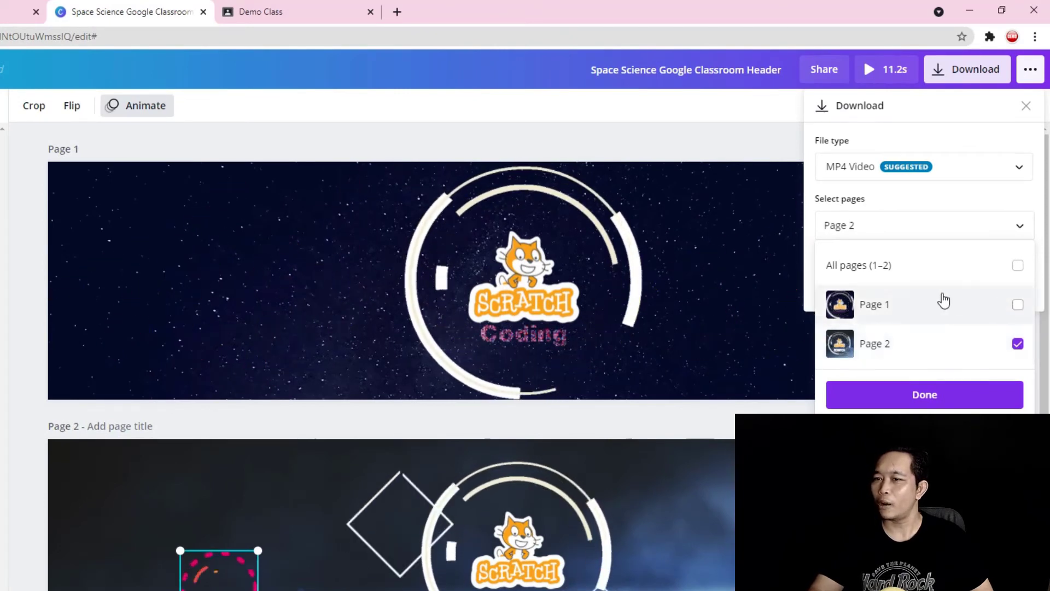
left_click(1018, 266)
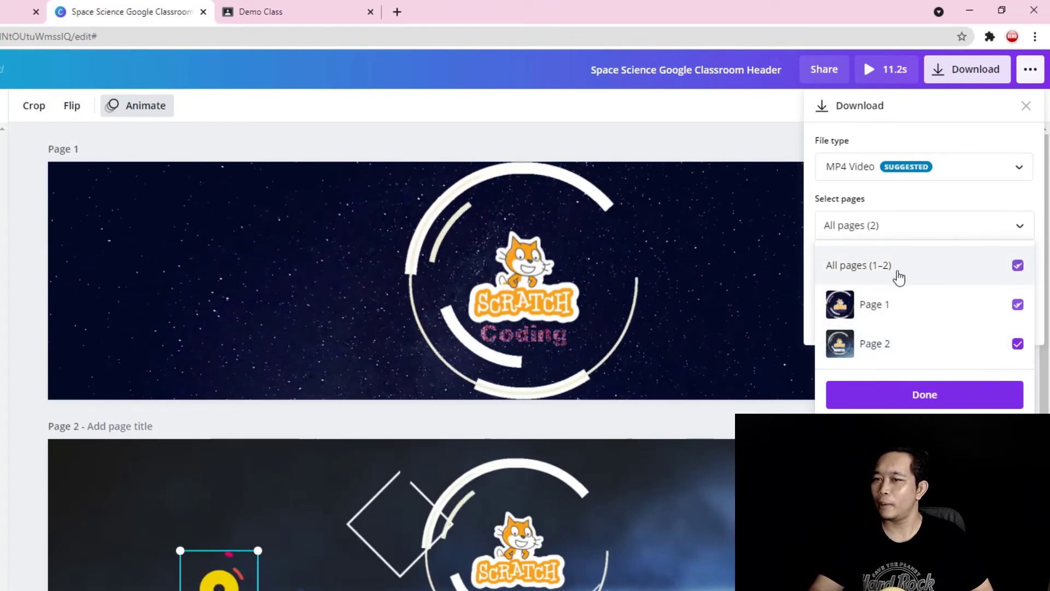
left_click(1017, 268)
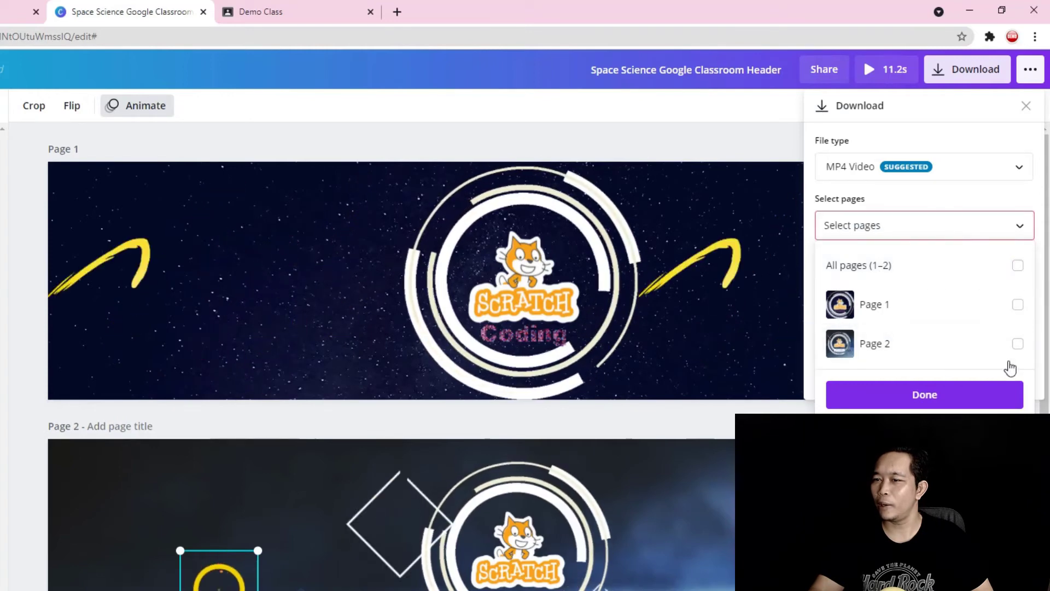
left_click(1017, 344)
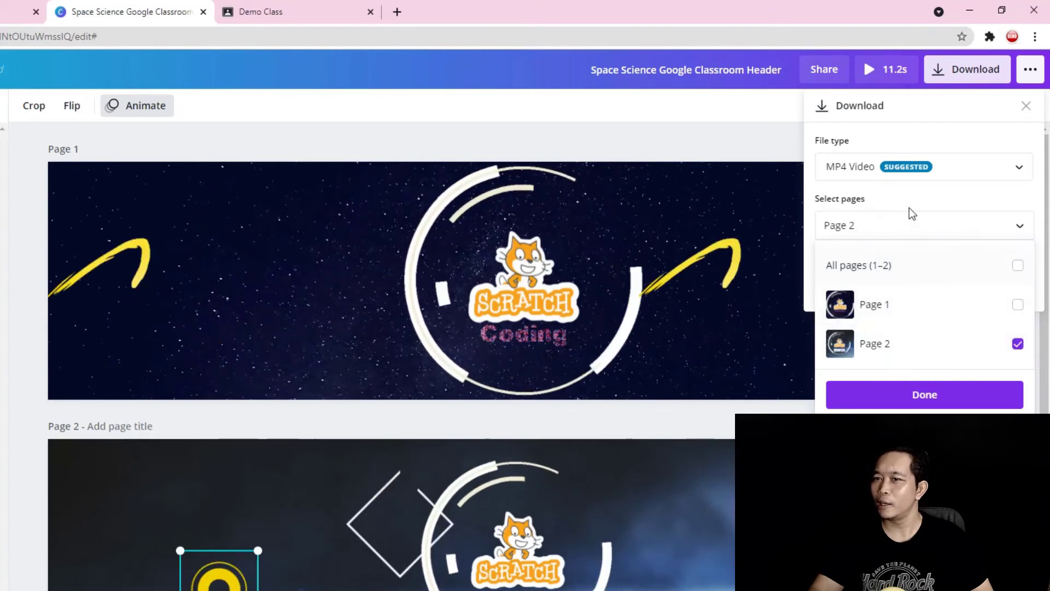
Step: Set the file type to GIF, download page 2 and show the downloaded file in its folder
left_click(1019, 168)
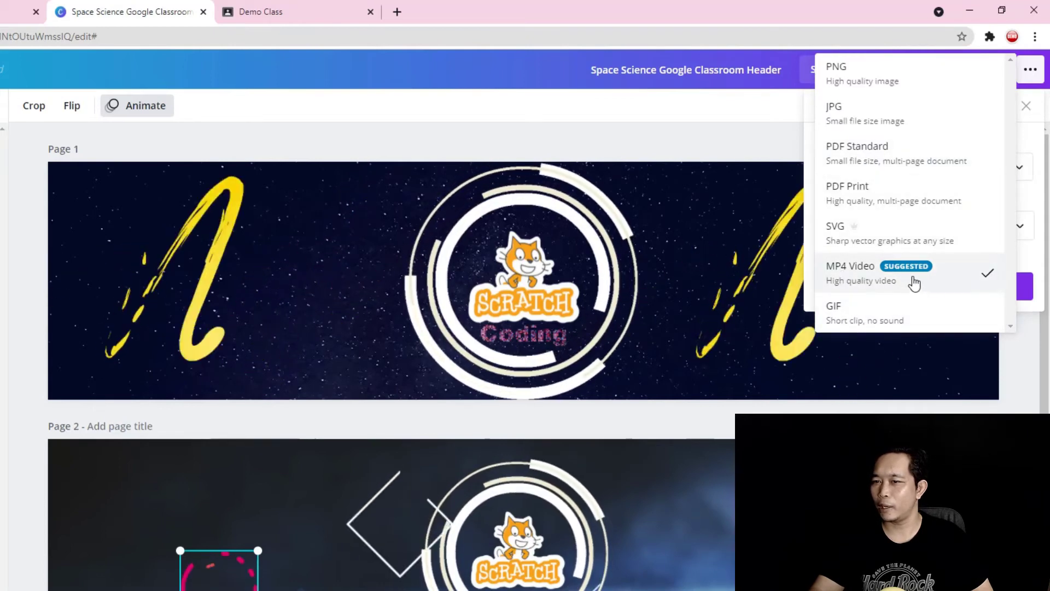
left_click(864, 320)
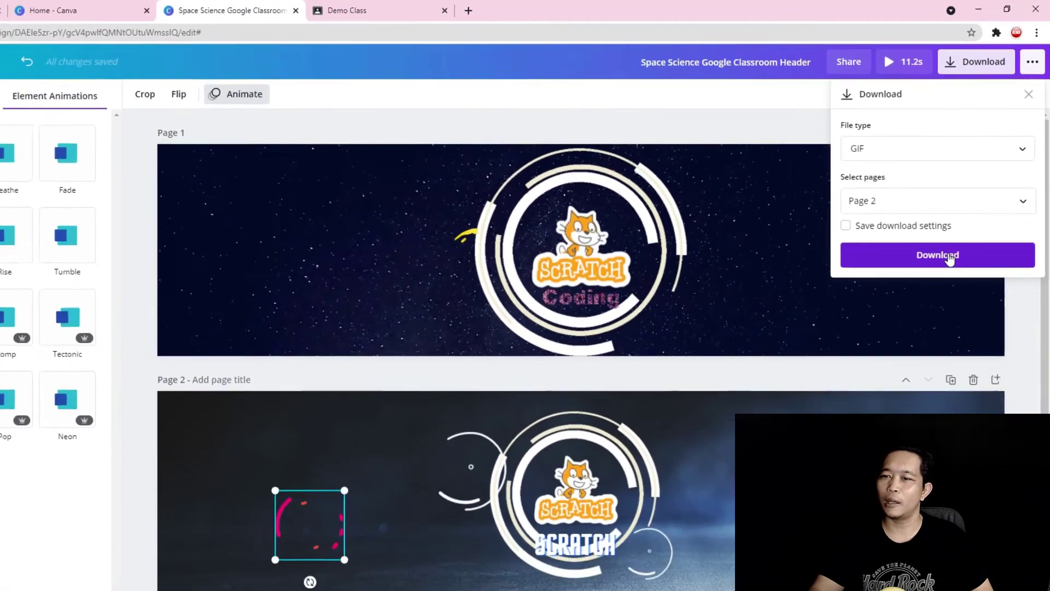
left_click(937, 287)
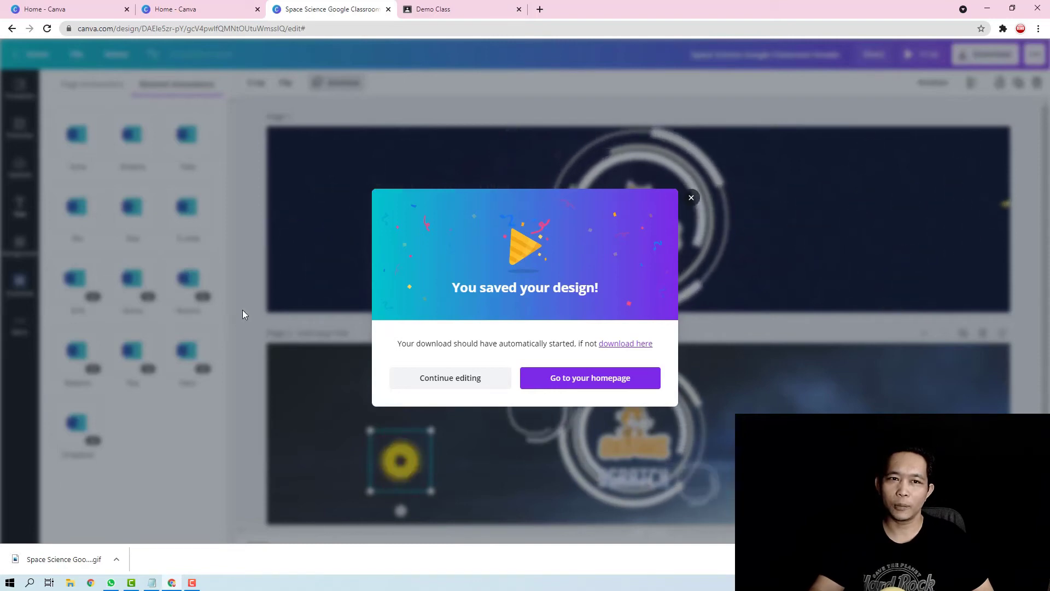
left_click(117, 559)
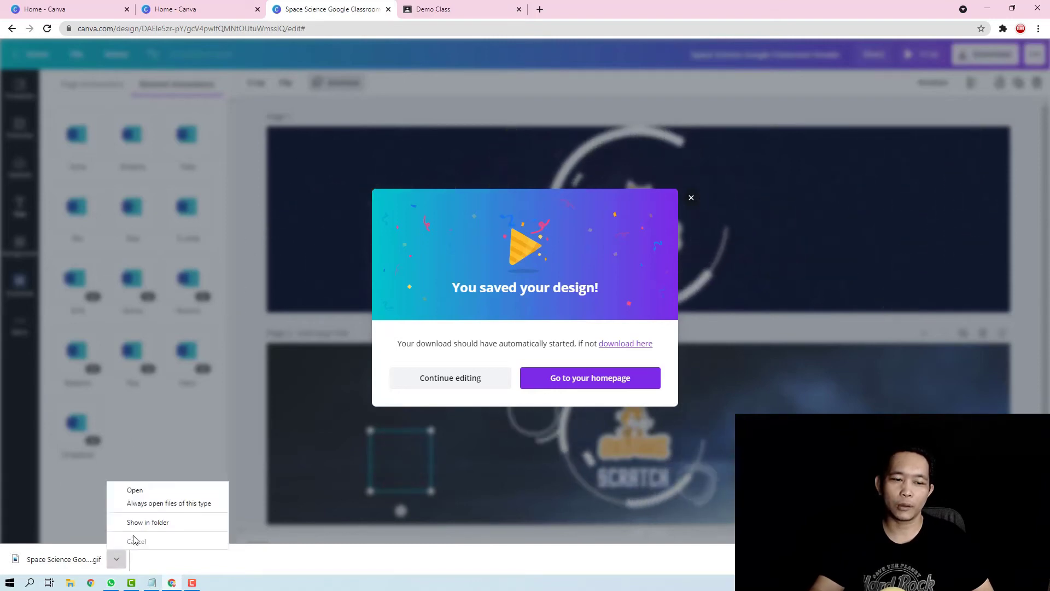
left_click(142, 519)
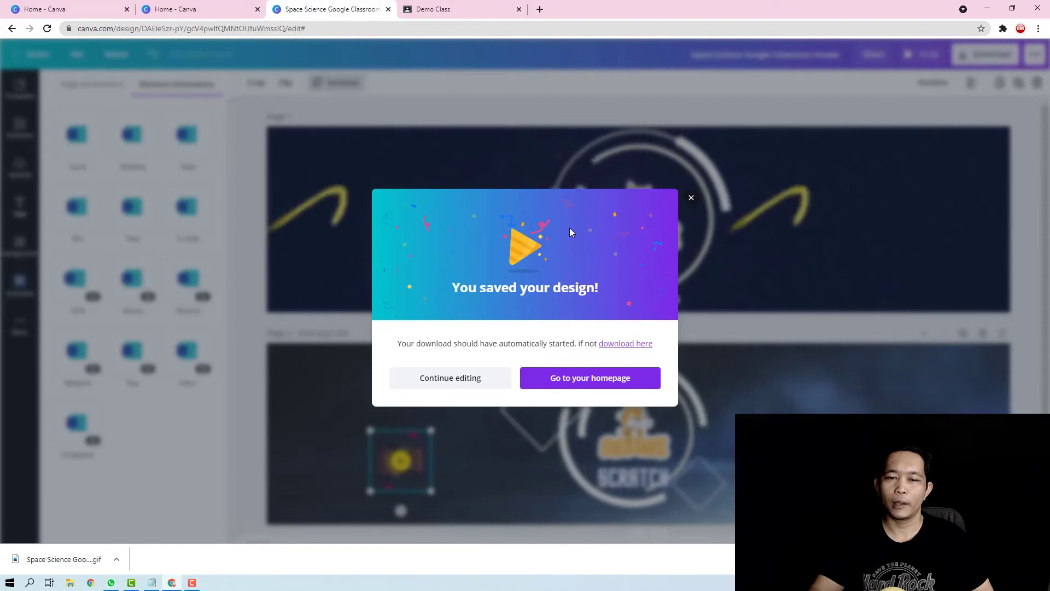
Step: Switch to Demo Class in Google Classroom and upload "Space Science Google Classroom Header (1).gif" from Documents as the header photo
left_click(424, 5)
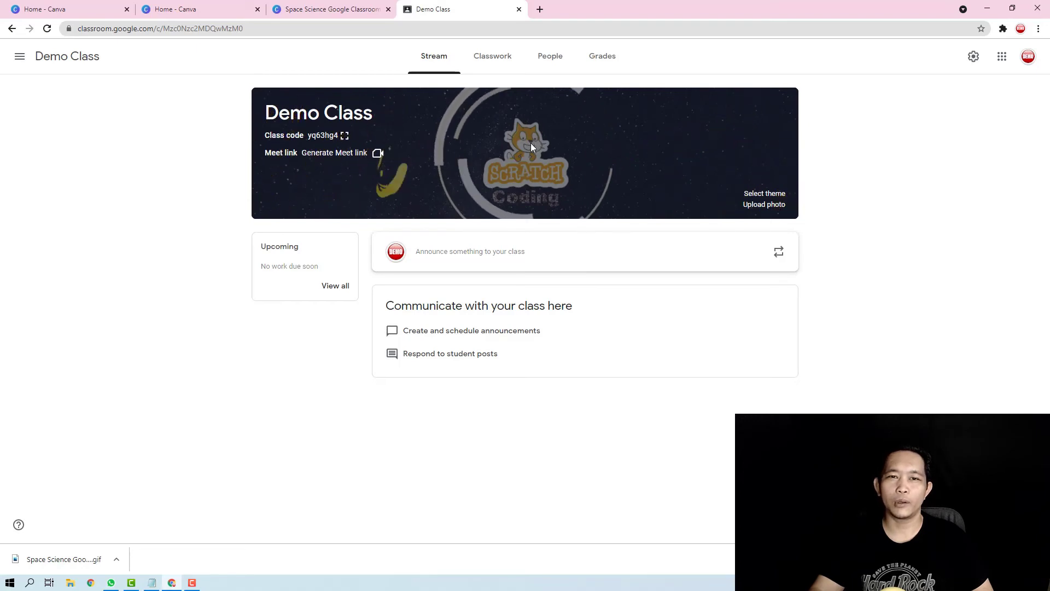
left_click(768, 208)
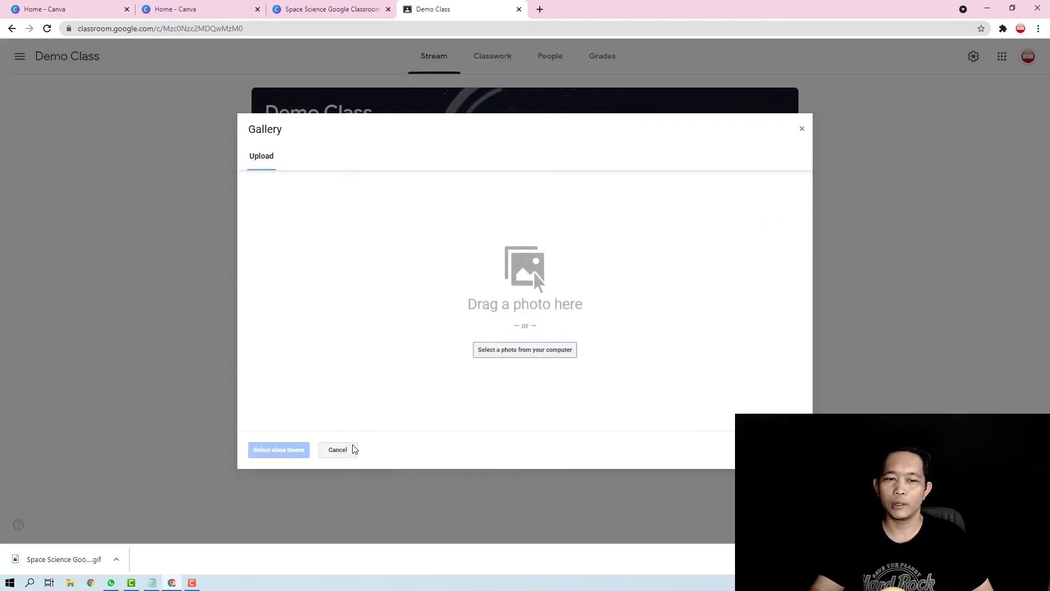
left_click(520, 351)
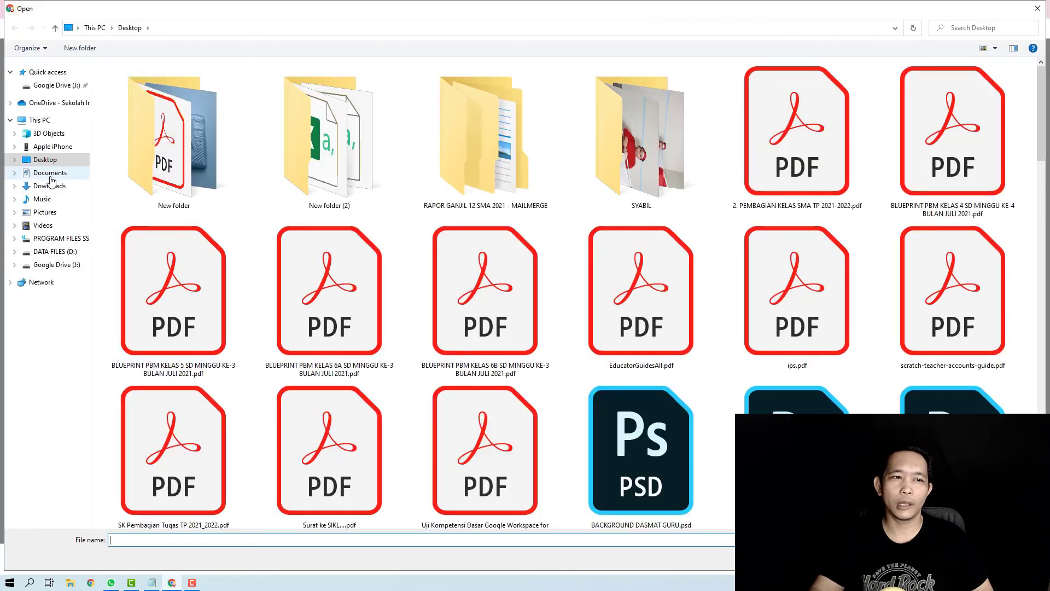
left_click(49, 172)
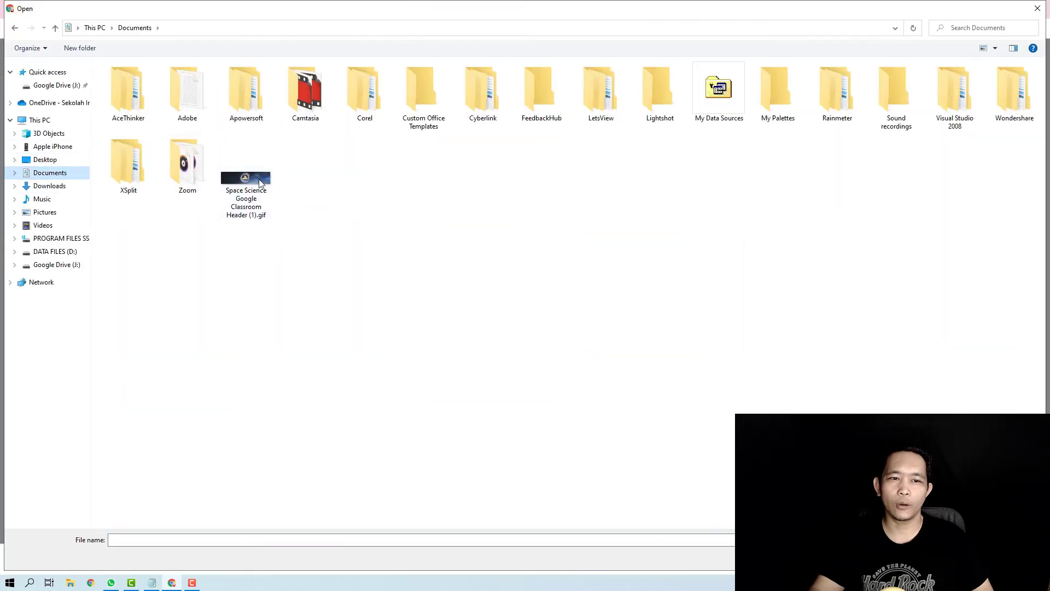
double_click(245, 186)
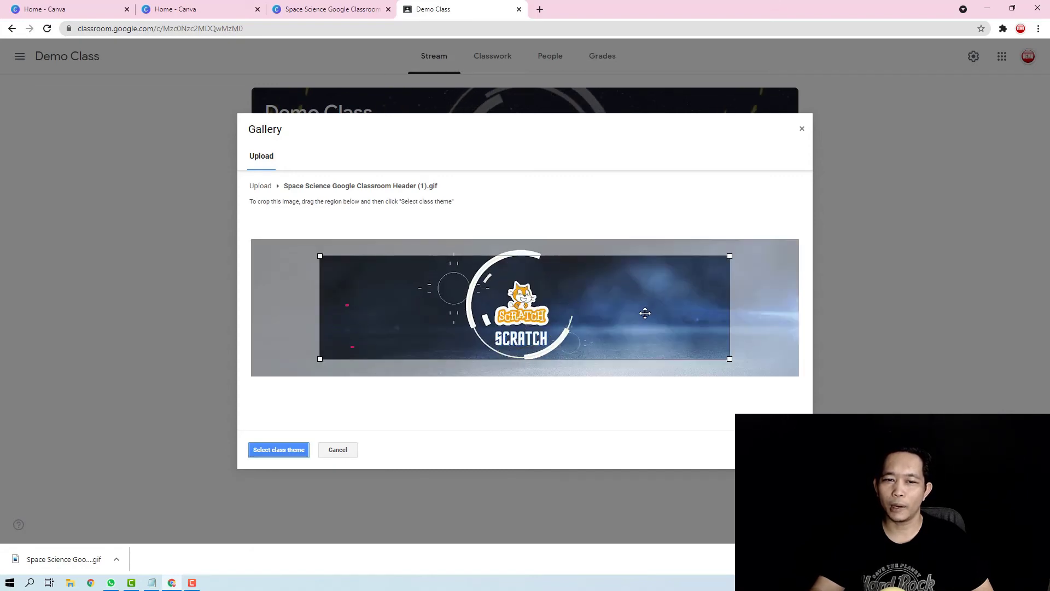
Step: Shift the crop region slightly upward over the Scratch rings and apply the image as the class theme
left_click_drag(652, 313, 652, 310)
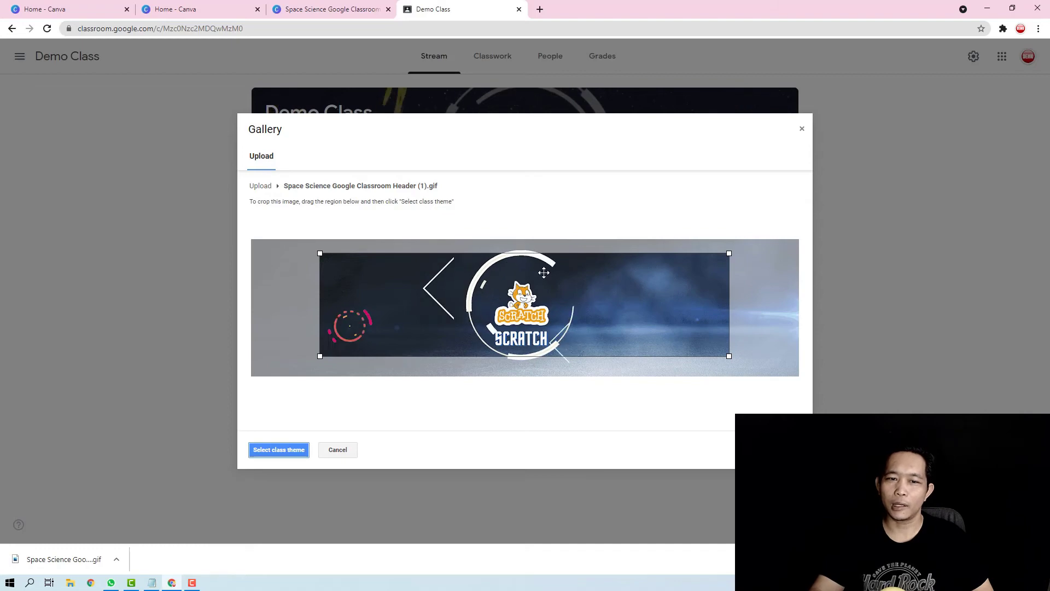
left_click(279, 449)
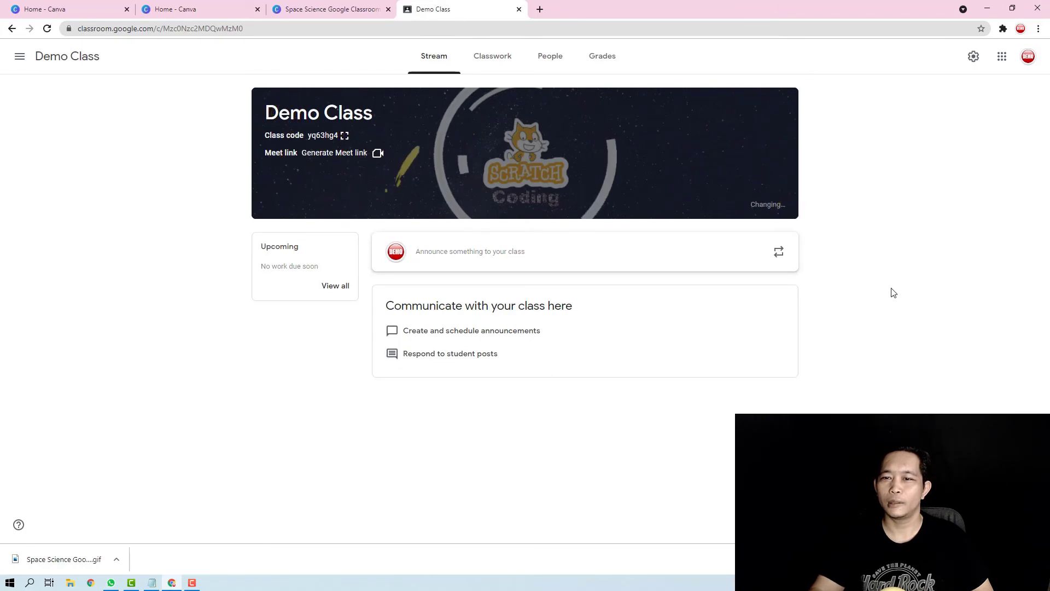